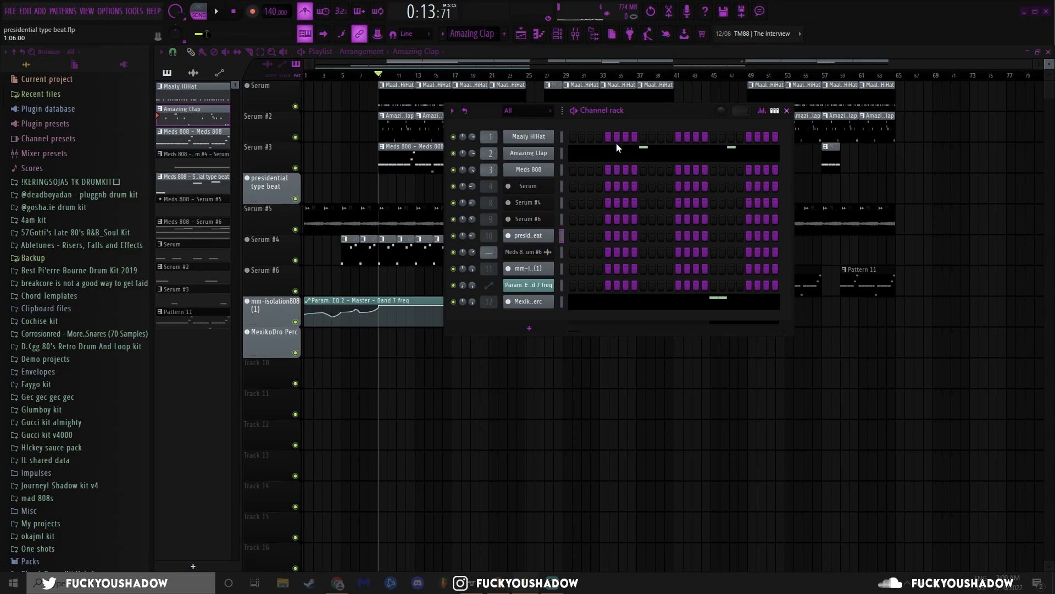
- Browse the preset list of the Serum #6 pad instrument and close it without loading another preset
{"action": "left_click", "coordinate": [552, 137]}
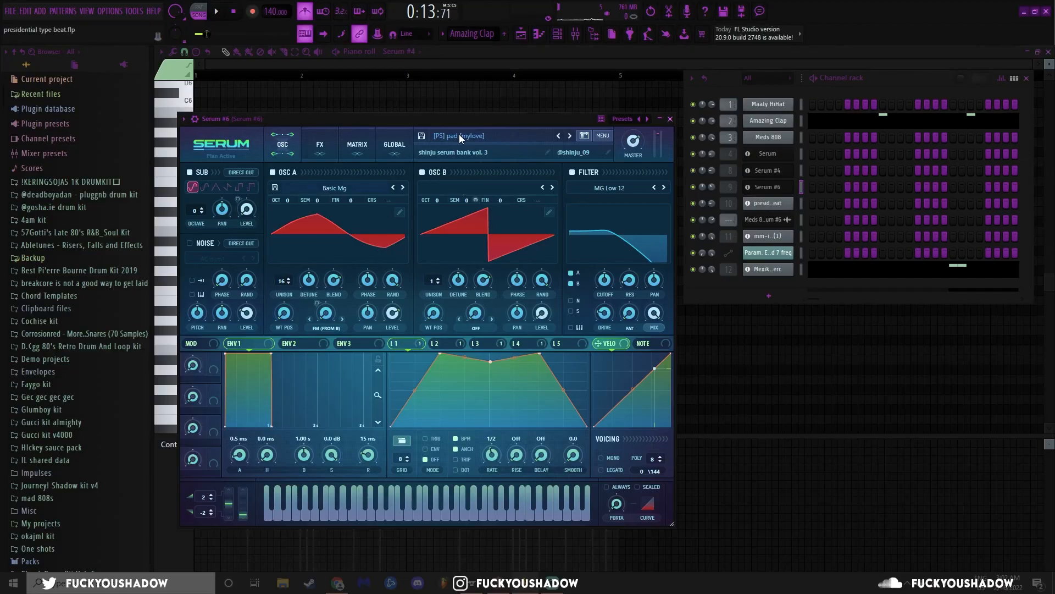
{"action": "left_click", "coordinate": [460, 136]}
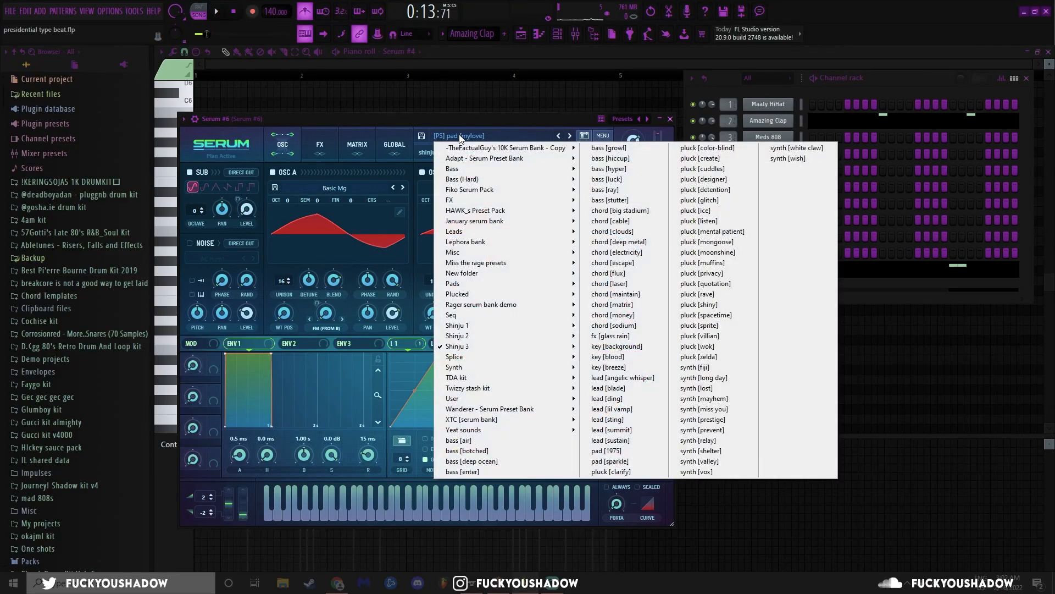
{"action": "left_click", "coordinate": [448, 133]}
{"action": "left_click", "coordinate": [454, 136]}
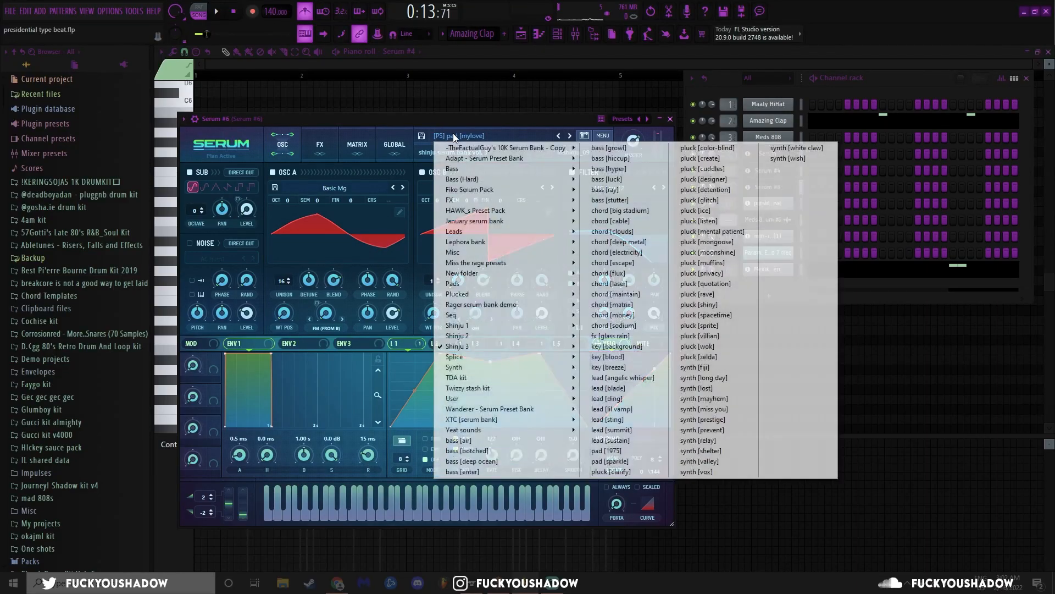
{"action": "left_click", "coordinate": [402, 119]}
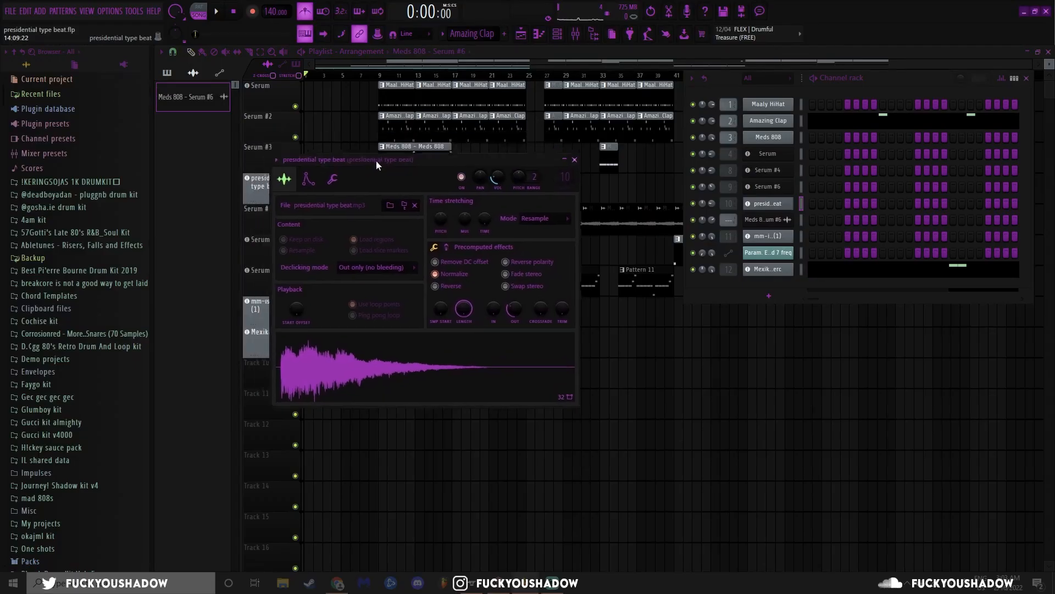
- Play the Serum #6 melody in the piano roll and highlight the notes of its first two bars
{"action": "left_click_drag", "start_coordinate": [376, 161], "coordinate": [412, 171]}
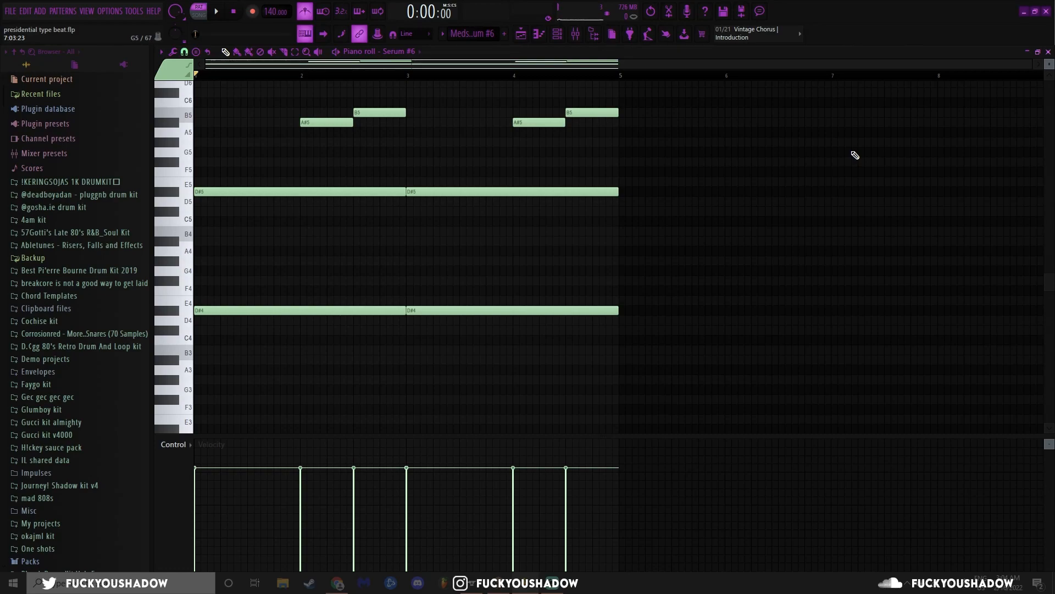
{"action": "key", "text": "space"}
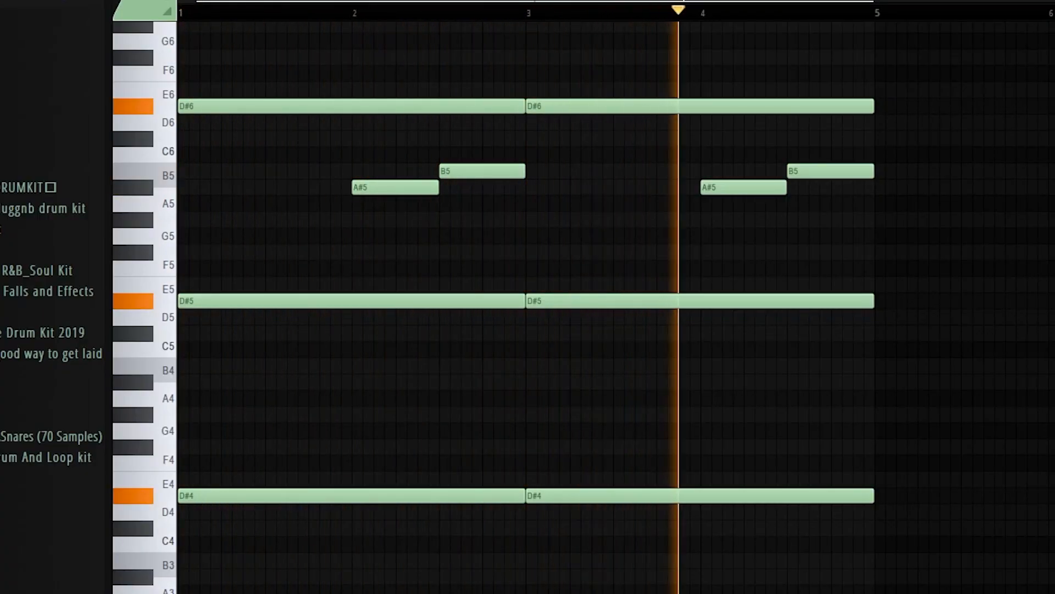
{"action": "key", "text": "space"}
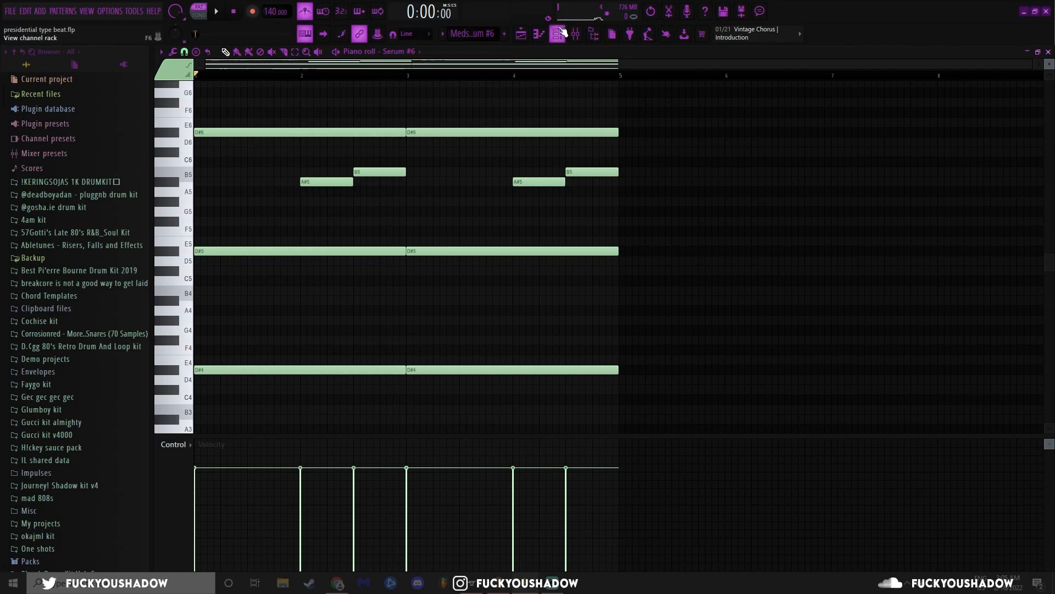
{"action": "left_click_drag", "start_coordinate": [409, 76], "coordinate": [196, 76]}
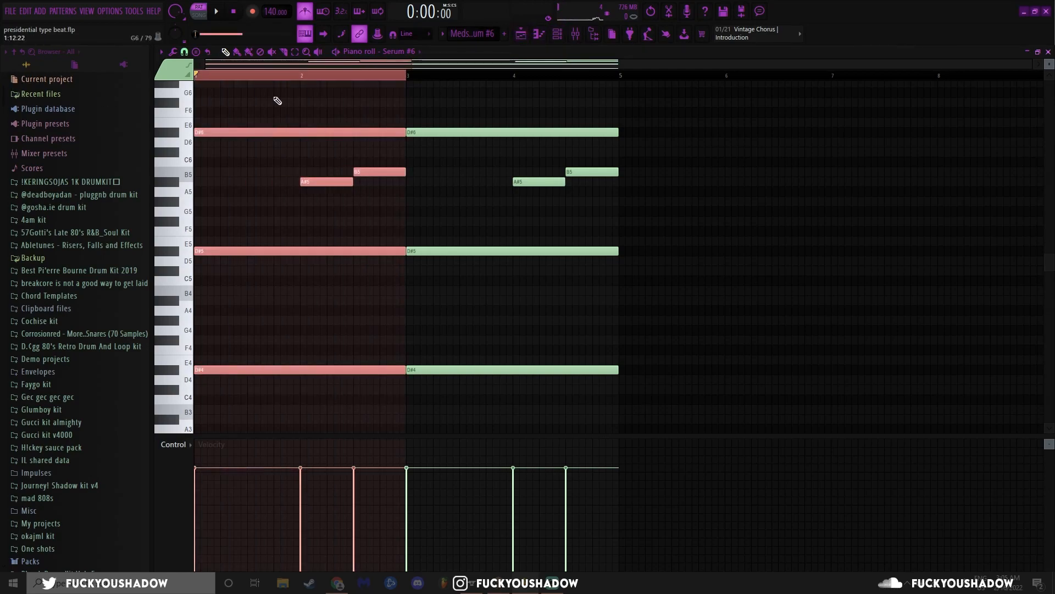
{"action": "left_click", "coordinate": [512, 121], "text": "ctrl"}
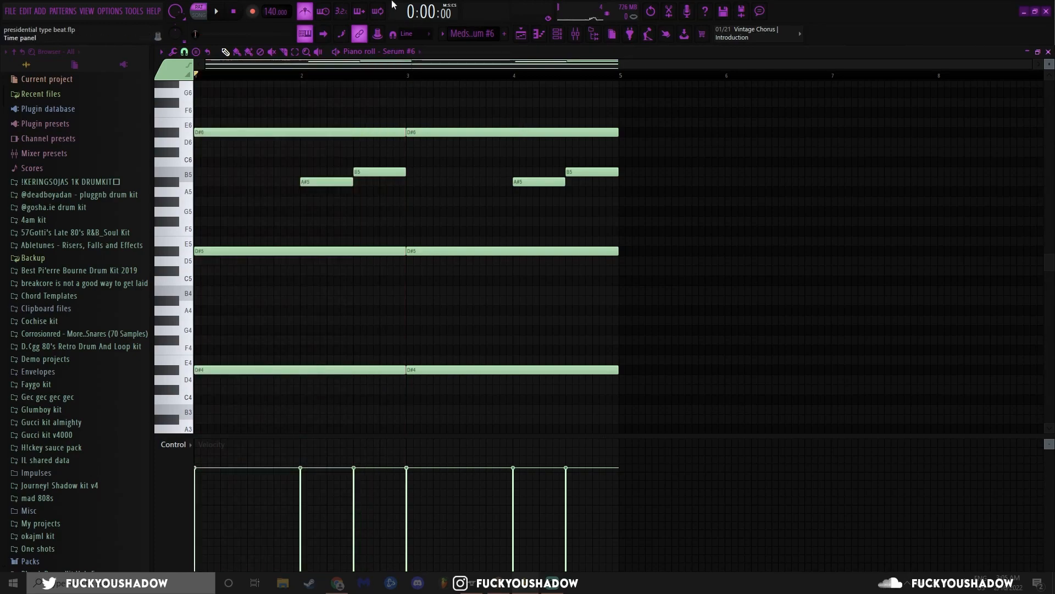
- Show the playlist and listen to the Meds 808 - Serum #6 audio clips on the Serum #5 track
{"action": "key", "text": "F5"}
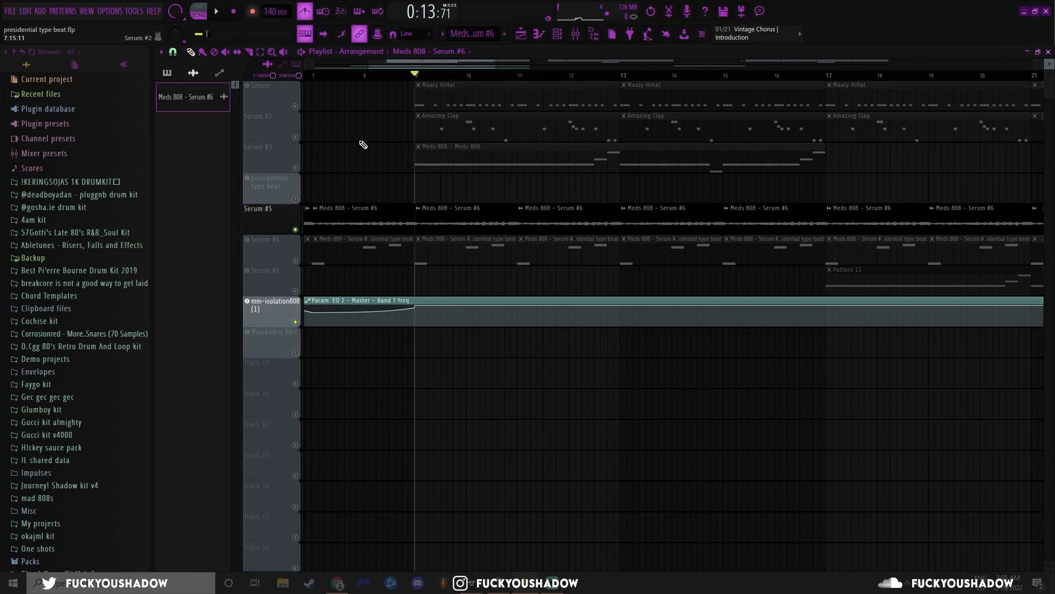
{"action": "key", "text": "space"}
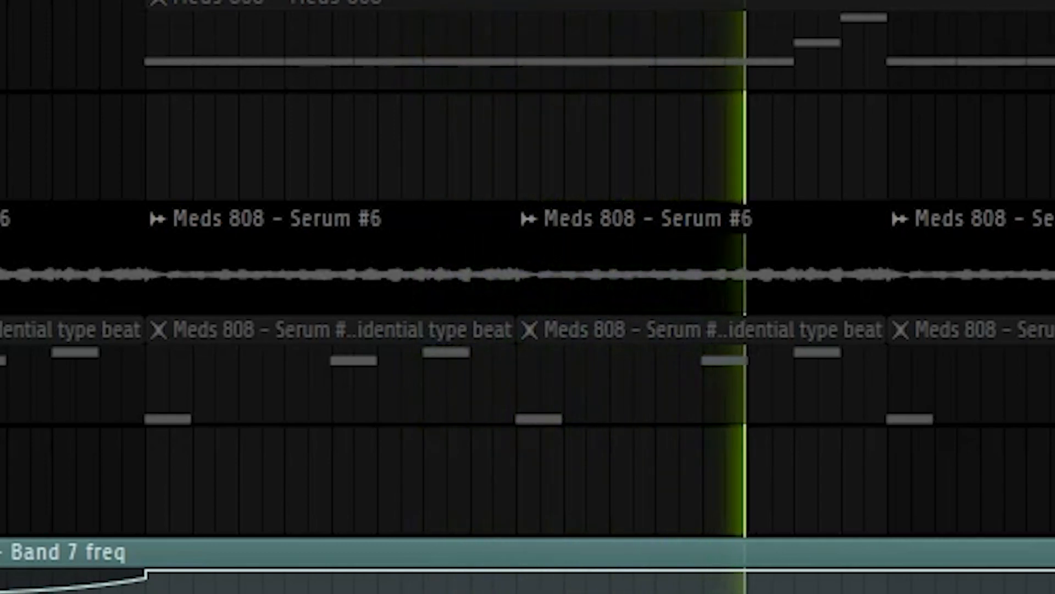
{"action": "key", "text": "space"}
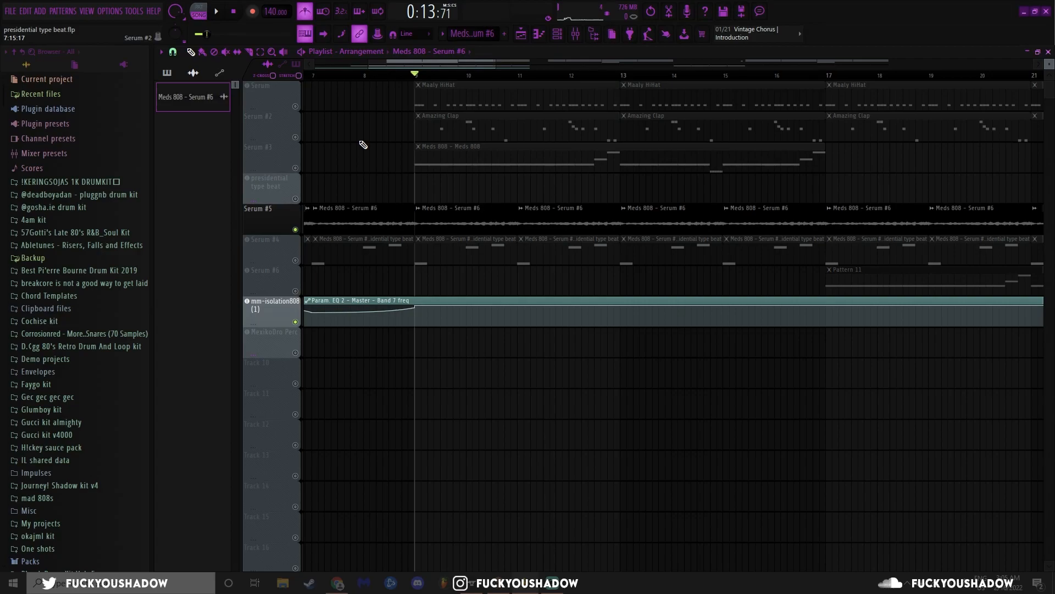
- Unmute the Serum #4 playlist track, open its pattern in the piano roll and play it in pattern mode
{"action": "left_click", "coordinate": [269, 242]}
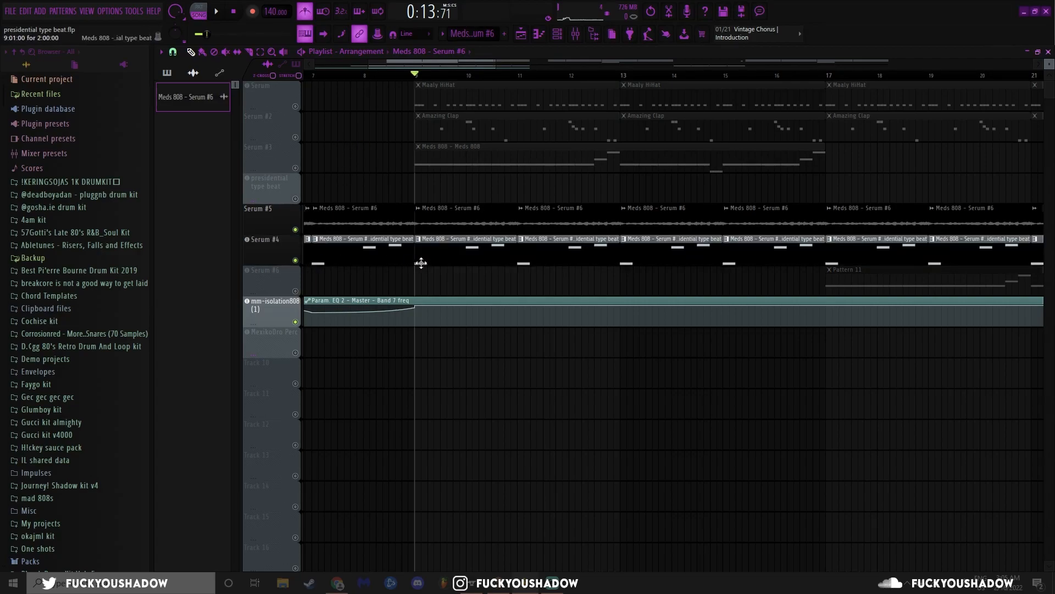
{"action": "double_click", "coordinate": [432, 262]}
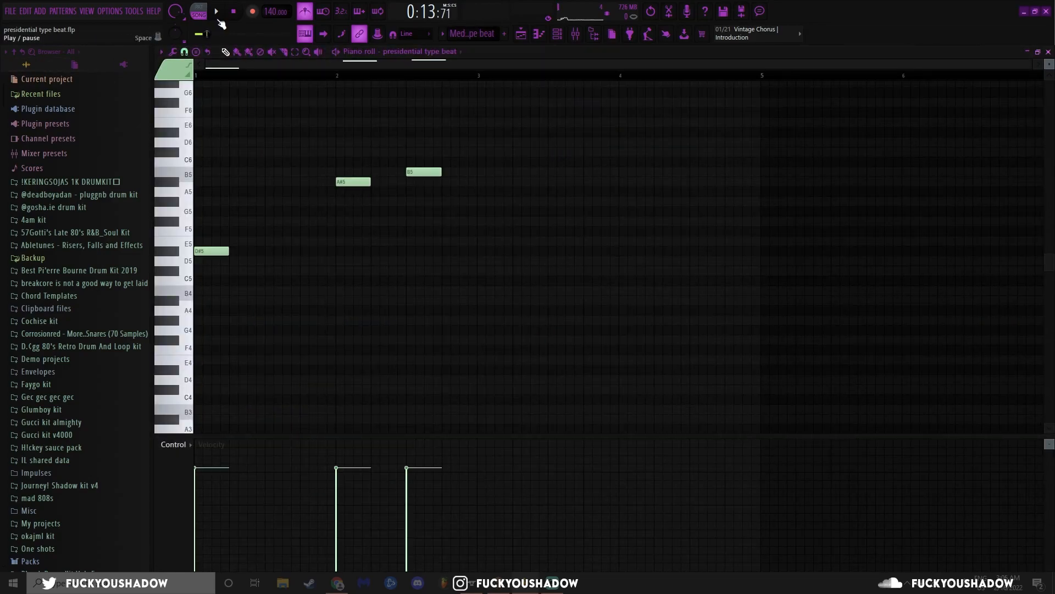
{"action": "left_click", "coordinate": [206, 7]}
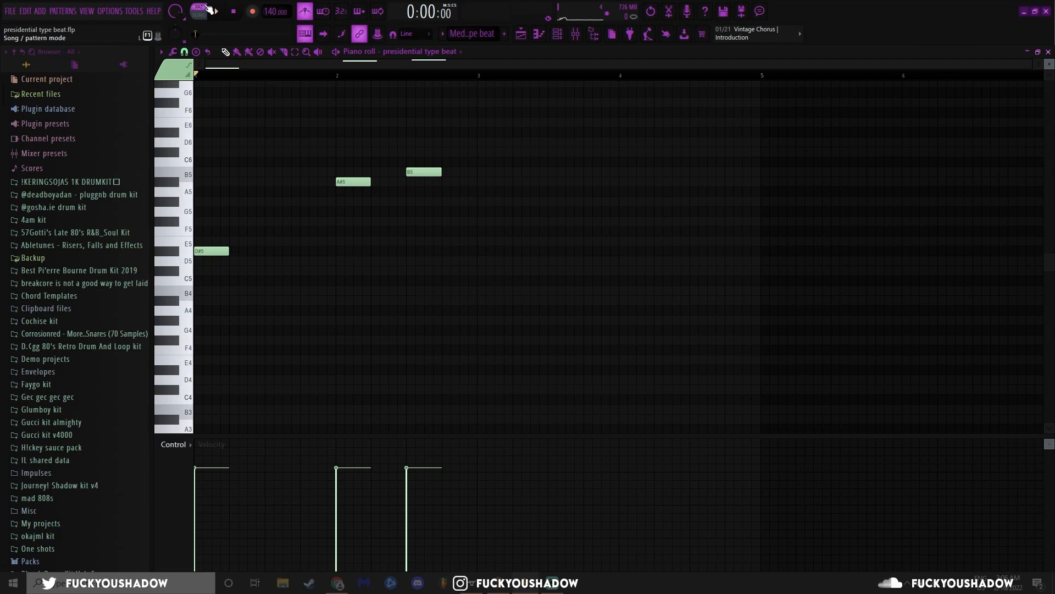
{"action": "left_click", "coordinate": [215, 11]}
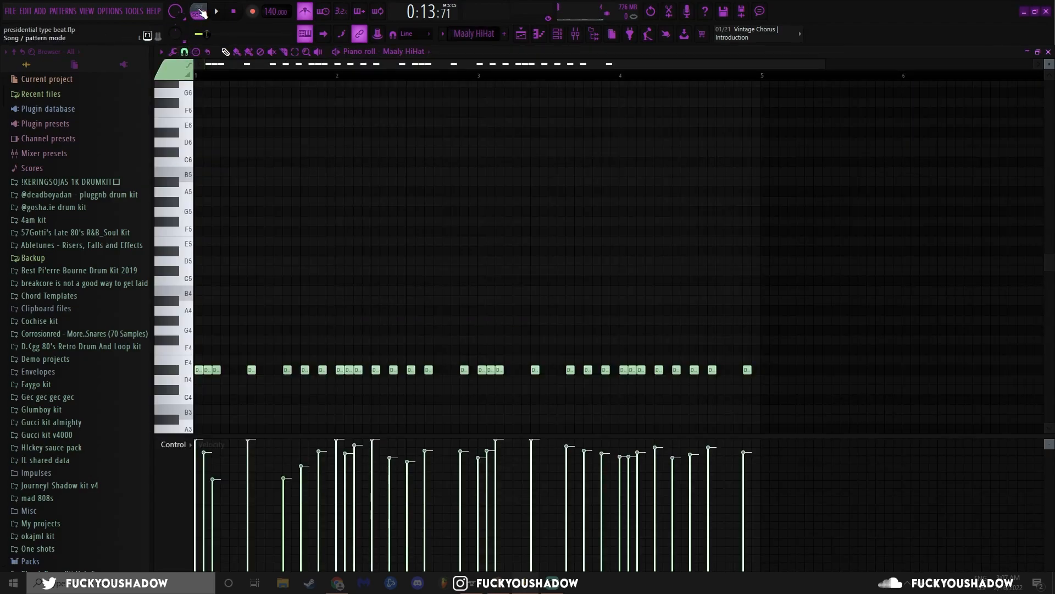
- Play the Maaly HiHat pattern on its own and highlight all of its D#4 notes
{"action": "key", "text": "space"}
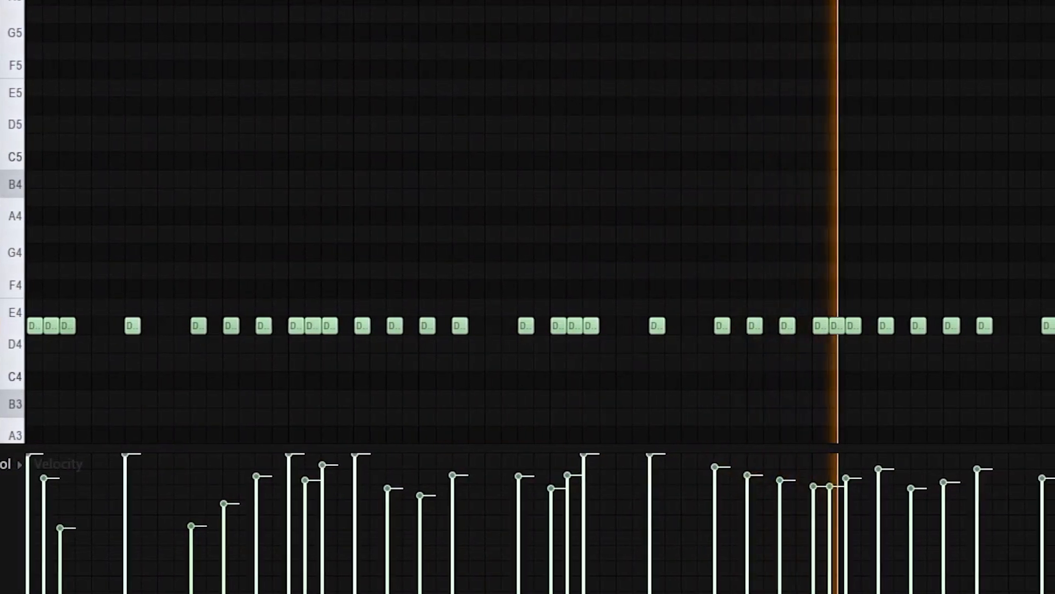
{"action": "key", "text": "space"}
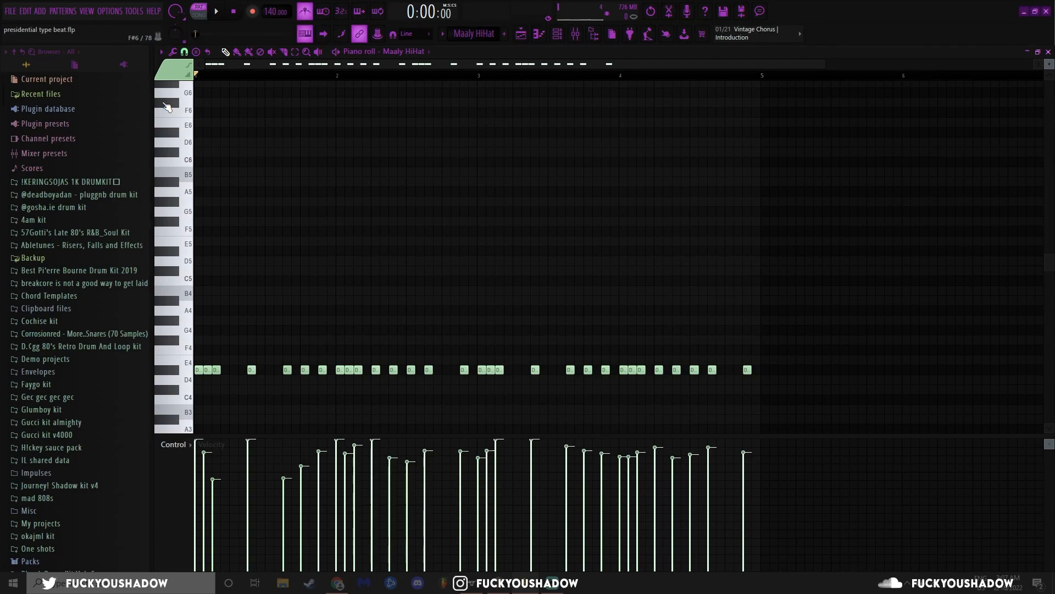
{"action": "left_click_drag", "start_coordinate": [794, 401], "coordinate": [164, 317]}
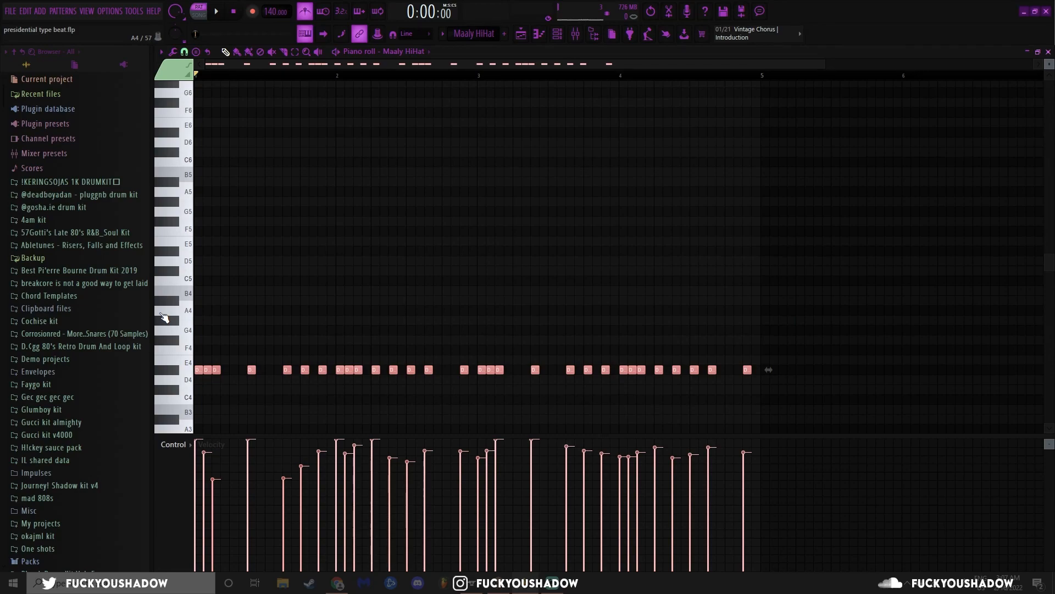
{"action": "key", "text": "ctrl+Up"}
{"action": "key", "text": "ctrl+Down"}
{"action": "key", "text": "ctrl+d"}
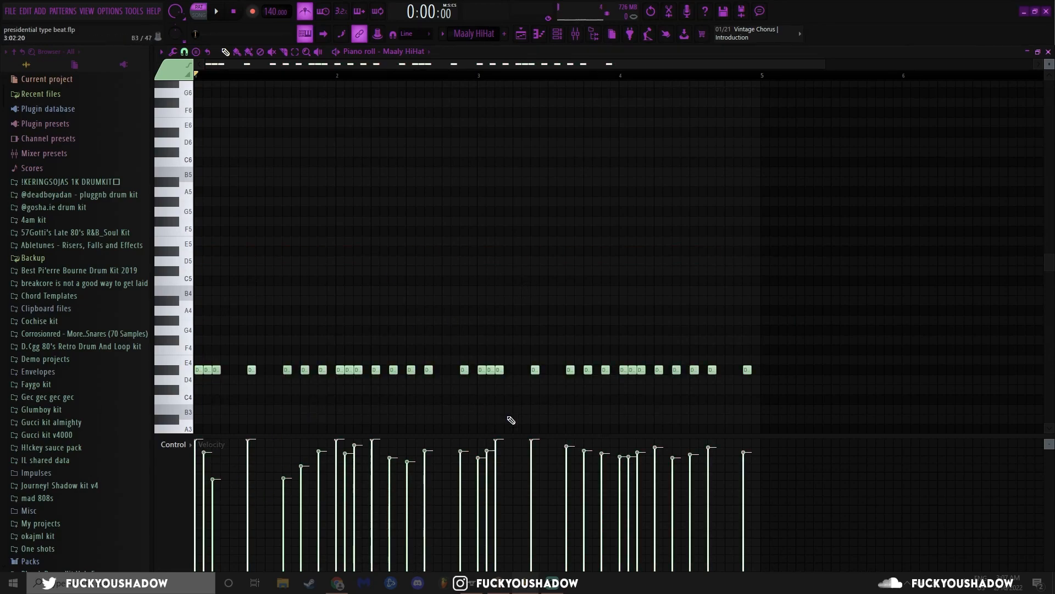
- Select the whole row of hi-hat notes and examine their spacing and velocities up close
{"action": "left_click_drag", "start_coordinate": [813, 393], "coordinate": [197, 324]}
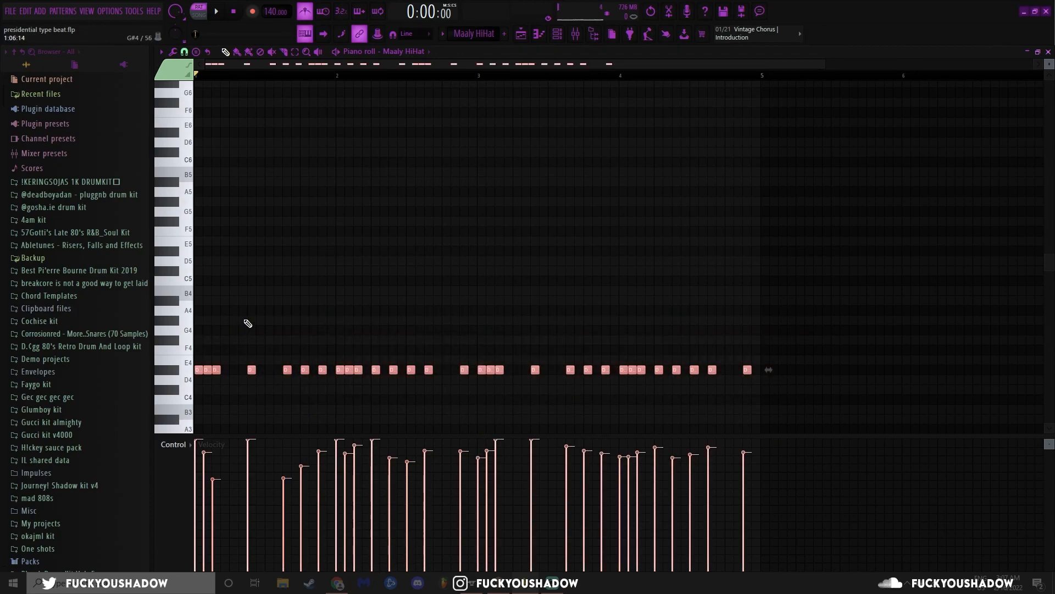
{"action": "scroll", "coordinate": [180, 404], "scroll_direction": "up", "scroll_amount": 2}
{"action": "scroll", "coordinate": [177, 404], "scroll_direction": "up", "scroll_amount": 2}
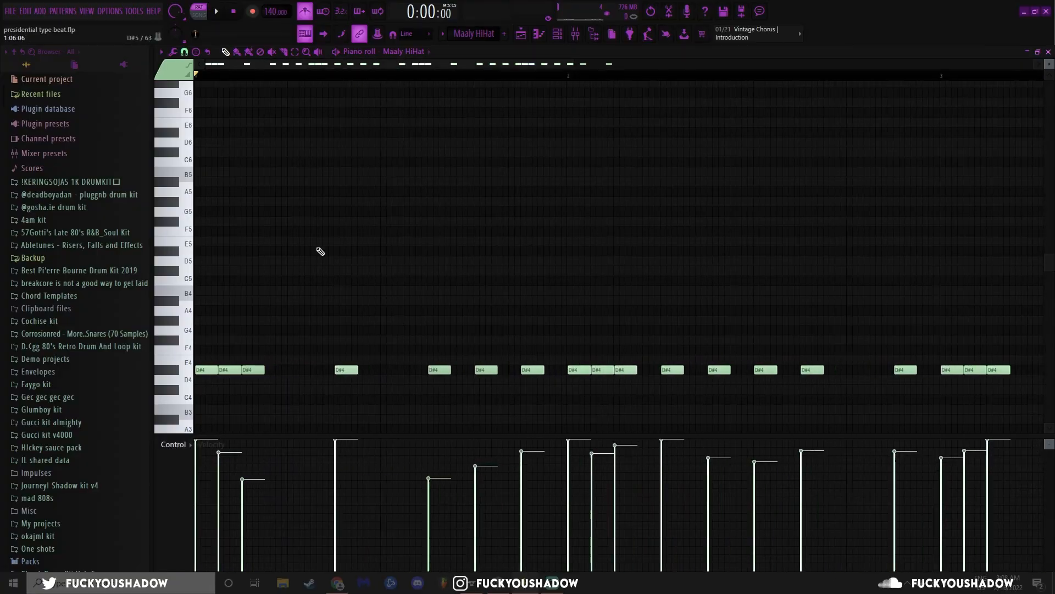
{"action": "scroll", "coordinate": [320, 251], "scroll_direction": "down", "scroll_amount": 3}
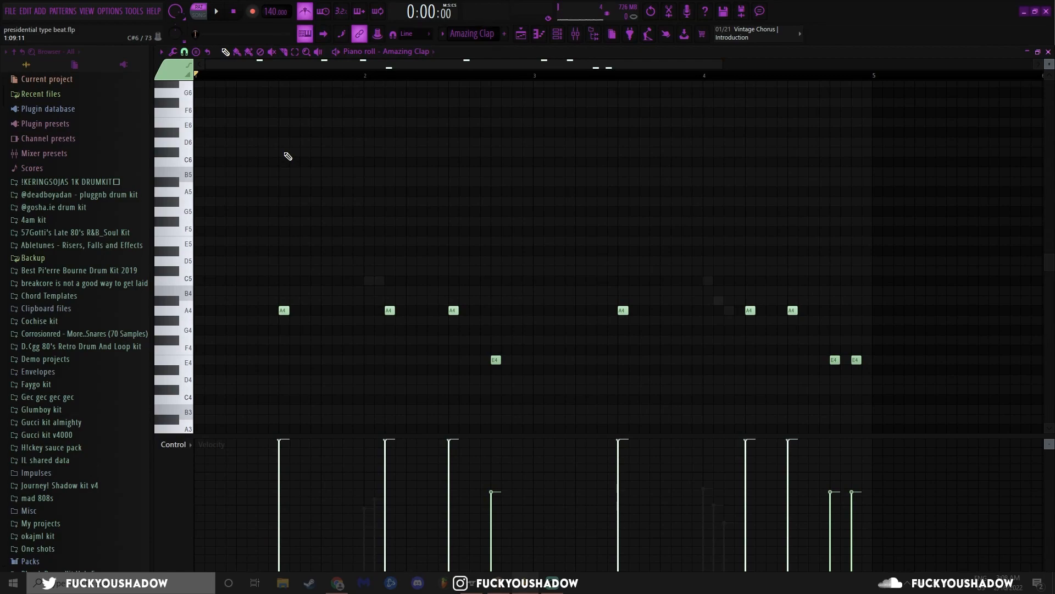
- Play the Amazing Clap pattern and highlight its A4 and E4 notes
{"action": "key", "text": "space"}
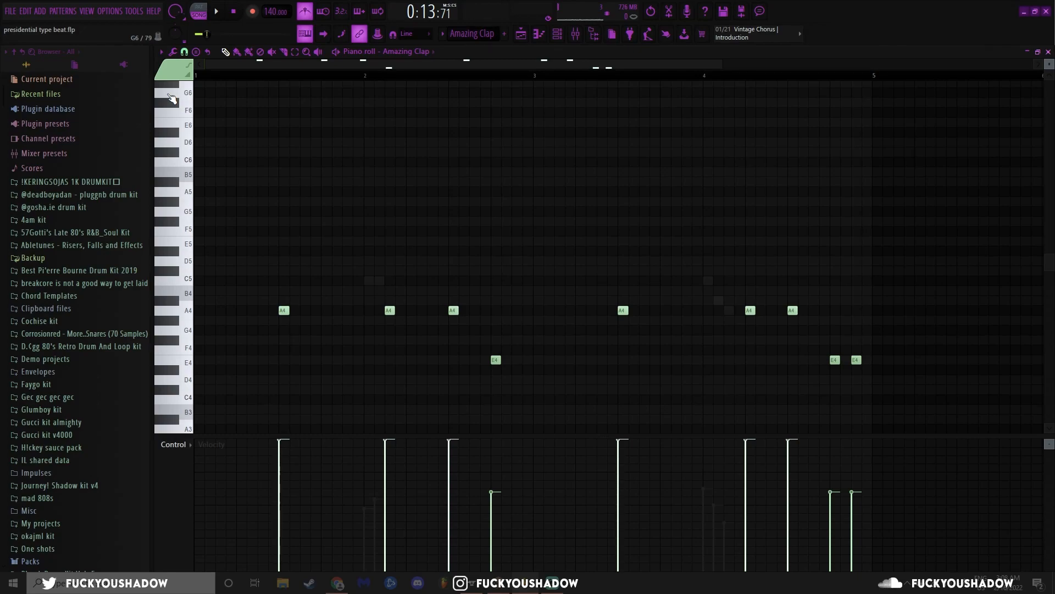
{"action": "key", "text": "ctrl+a"}
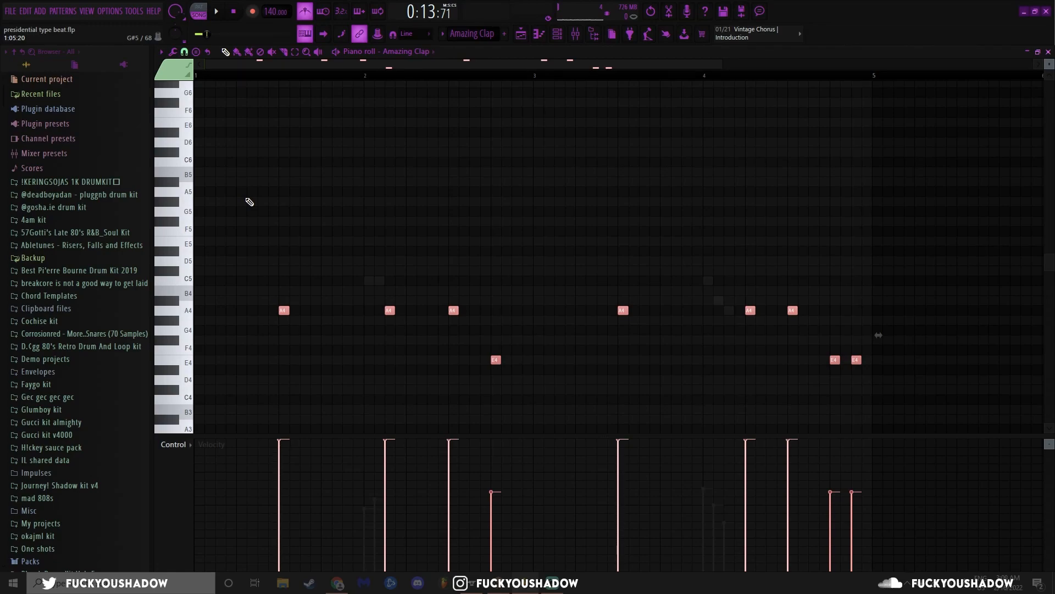
{"action": "scroll", "coordinate": [250, 202], "scroll_direction": "down", "scroll_amount": 1}
{"action": "right_click", "coordinate": [250, 202]}
{"action": "left_click_drag", "start_coordinate": [239, 278], "coordinate": [479, 384]}
{"action": "right_click", "coordinate": [344, 233]}
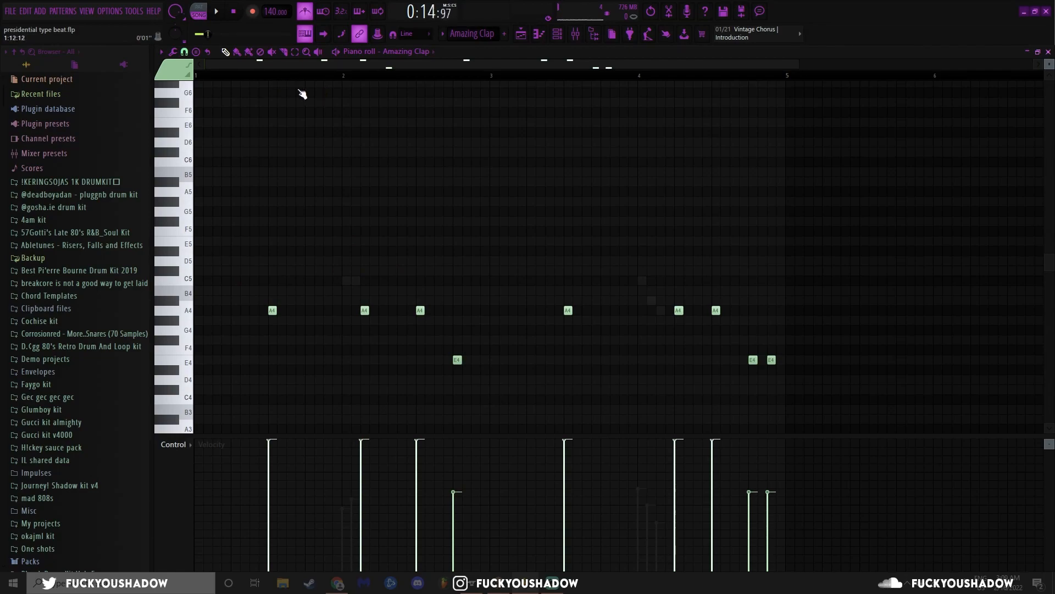
- Point out the individual A4 clap hits in the first two bars by highlighting each one
{"action": "left_click_drag", "start_coordinate": [259, 277], "coordinate": [285, 334]}
{"action": "left_click_drag", "start_coordinate": [357, 276], "coordinate": [375, 333]}
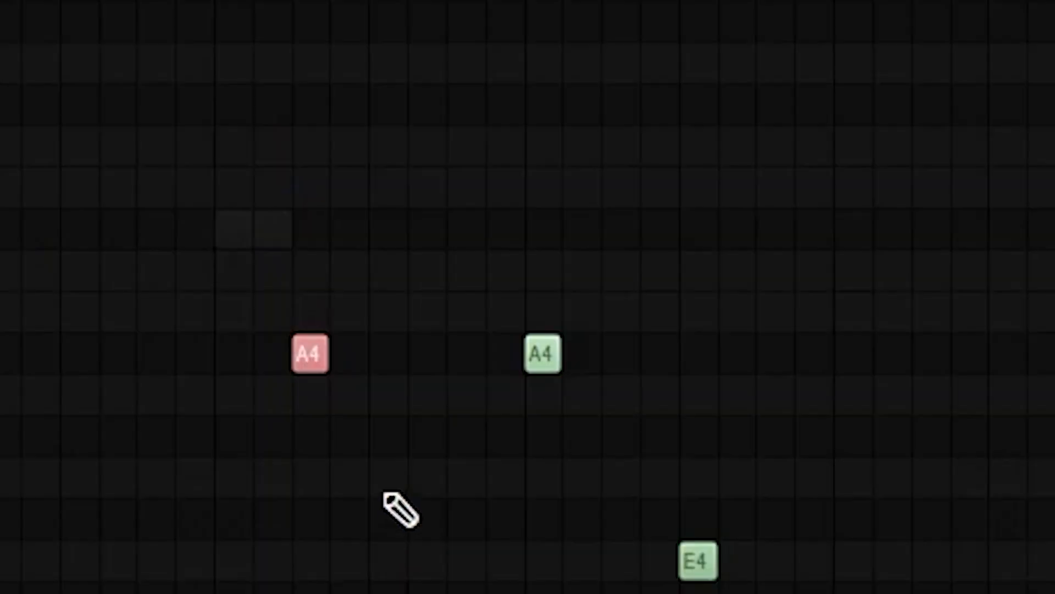
{"action": "left_click_drag", "start_coordinate": [396, 276], "coordinate": [433, 342]}
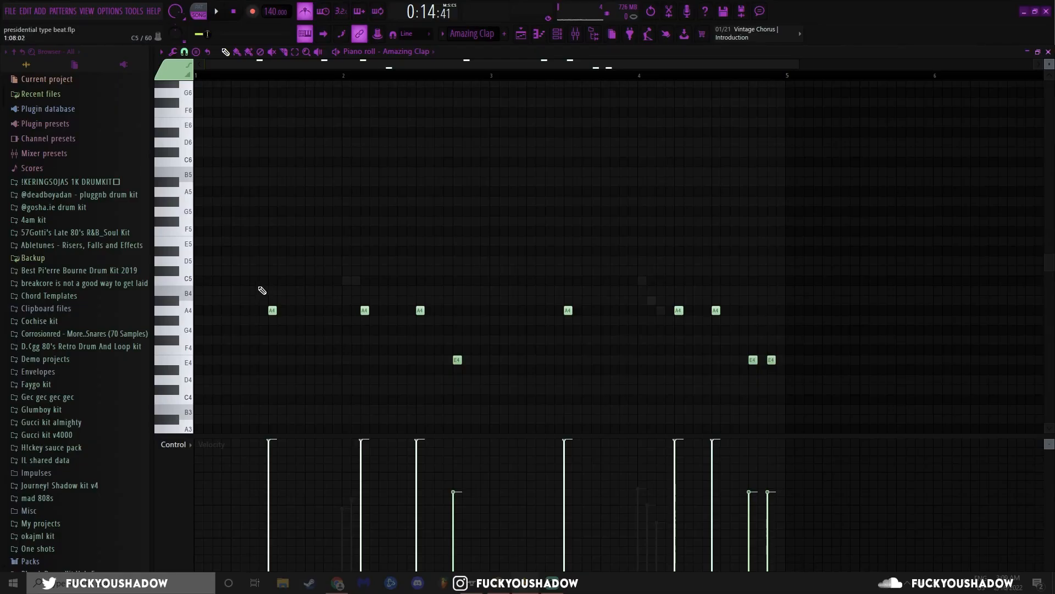
{"action": "left_click_drag", "start_coordinate": [434, 298], "coordinate": [521, 327]}
{"action": "left_click_drag", "start_coordinate": [504, 381], "coordinate": [505, 381]}
{"action": "left_click", "coordinate": [342, 279], "text": "ctrl"}
- Highlight groups of Amazing Clap notes across all four bars to compare the first and second halves
{"action": "left_click_drag", "start_coordinate": [260, 289], "coordinate": [544, 365]}
{"action": "left_click", "coordinate": [468, 290], "text": "ctrl"}
{"action": "left_click_drag", "start_coordinate": [458, 337], "coordinate": [480, 377]}
{"action": "left_click", "coordinate": [515, 270], "text": "ctrl"}
{"action": "left_click_drag", "start_coordinate": [532, 277], "coordinate": [812, 395]}
{"action": "left_click", "coordinate": [707, 229], "text": "ctrl"}
{"action": "left_click_drag", "start_coordinate": [665, 277], "coordinate": [796, 374]}
{"action": "left_click", "coordinate": [663, 295], "text": "ctrl"}
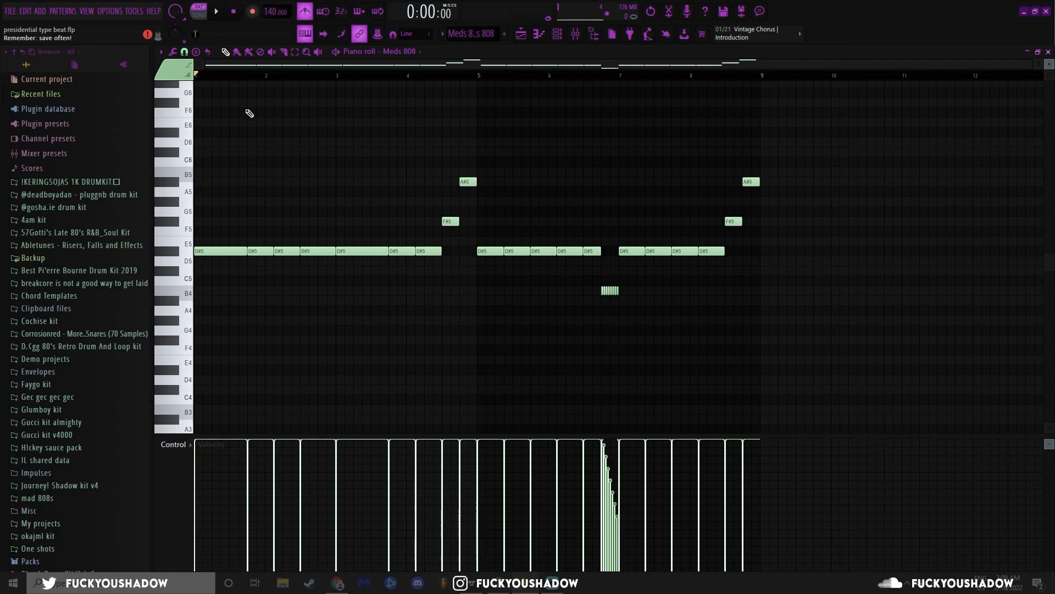
- Save the project and play the Meds 808 bass pattern
{"action": "key", "text": "ctrl+s"}
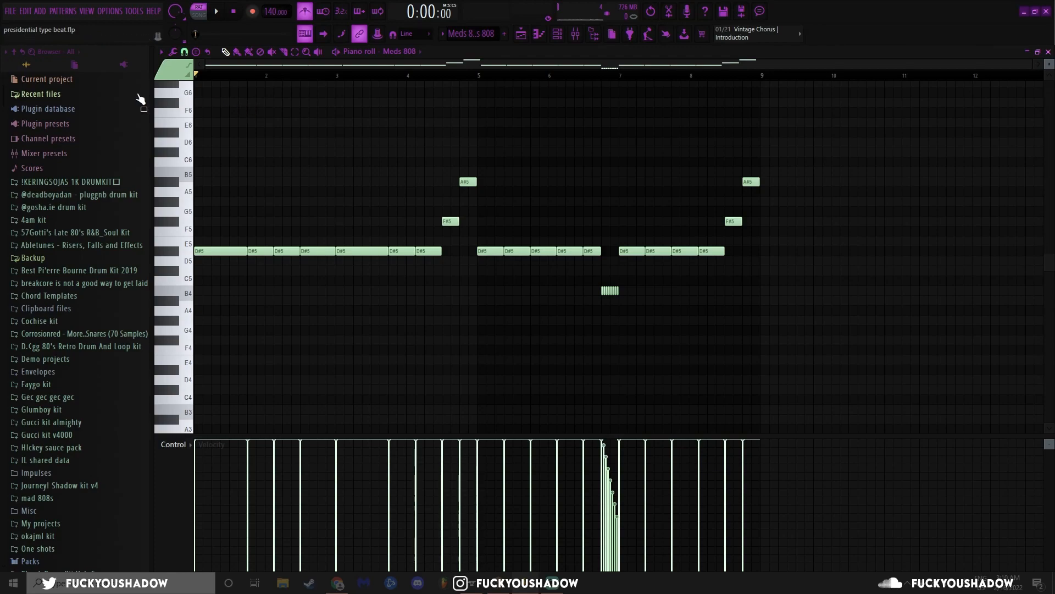
{"action": "key", "text": "space"}
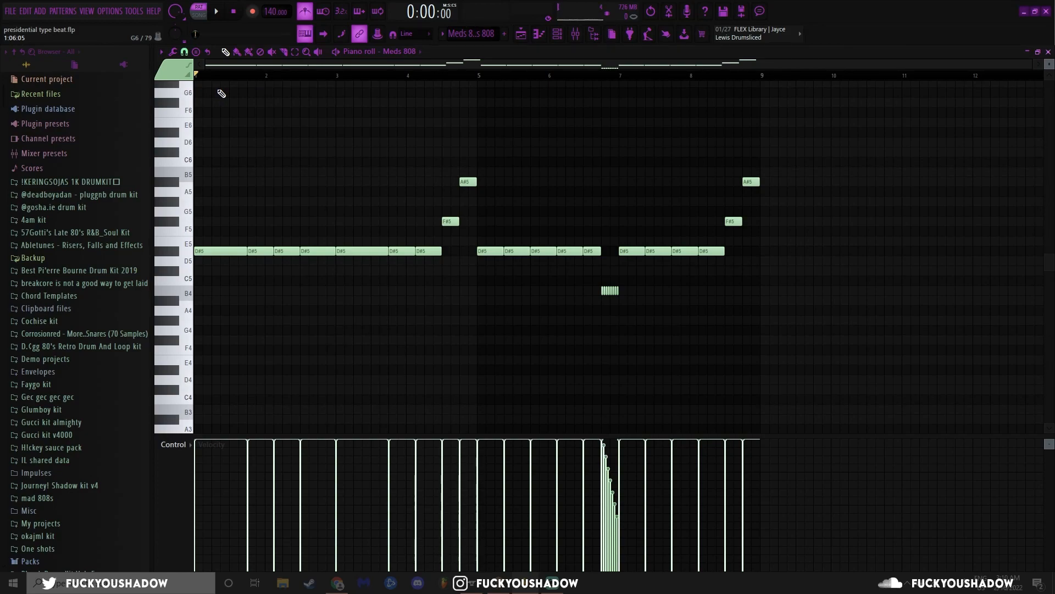
- Highlight the three short D#5 notes around bar 2 of the Meds 808 pattern, and clear the selection
{"action": "left_click_drag", "start_coordinate": [261, 227], "coordinate": [313, 285]}
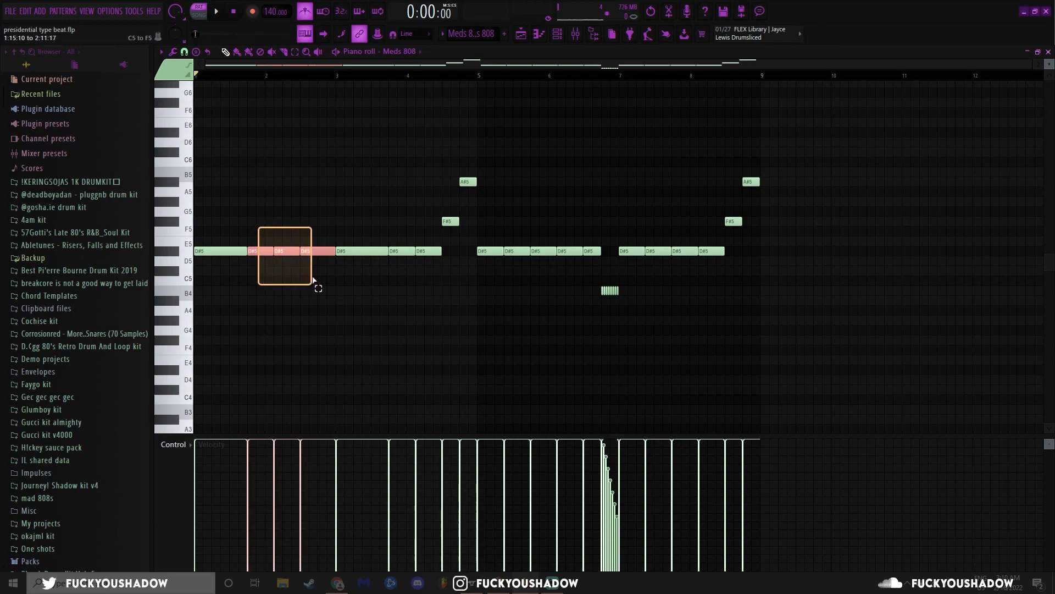
{"action": "left_click_drag", "start_coordinate": [261, 227], "coordinate": [312, 262]}
{"action": "left_click", "coordinate": [273, 230], "text": "ctrl"}
{"action": "left_click", "coordinate": [283, 231], "text": "ctrl"}
{"action": "left_click", "coordinate": [258, 120], "text": "ctrl"}
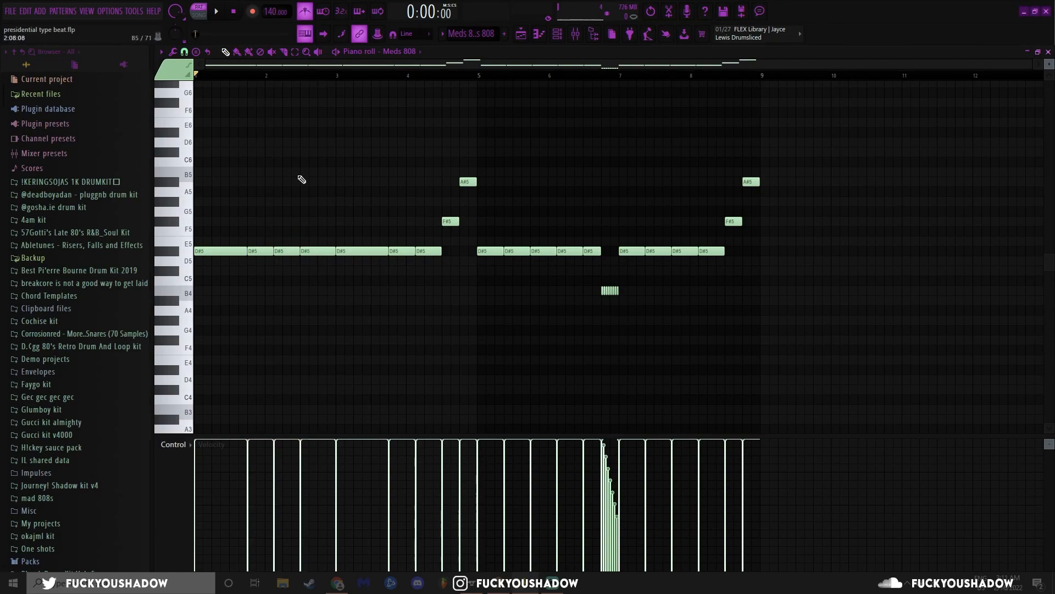
- Highlight the D#5 notes of the first two bars of the Meds 808 pattern, and clear the selection
{"action": "left_click_drag", "start_coordinate": [355, 295], "coordinate": [223, 287]}
{"action": "left_click", "coordinate": [255, 208], "text": "ctrl"}
{"action": "left_click", "coordinate": [230, 271], "text": "ctrl"}
- Highlight the four evenly spaced D#5 bass notes starting at bar 5 and examine them up close
{"action": "left_click_drag", "start_coordinate": [485, 240], "coordinate": [569, 270]}
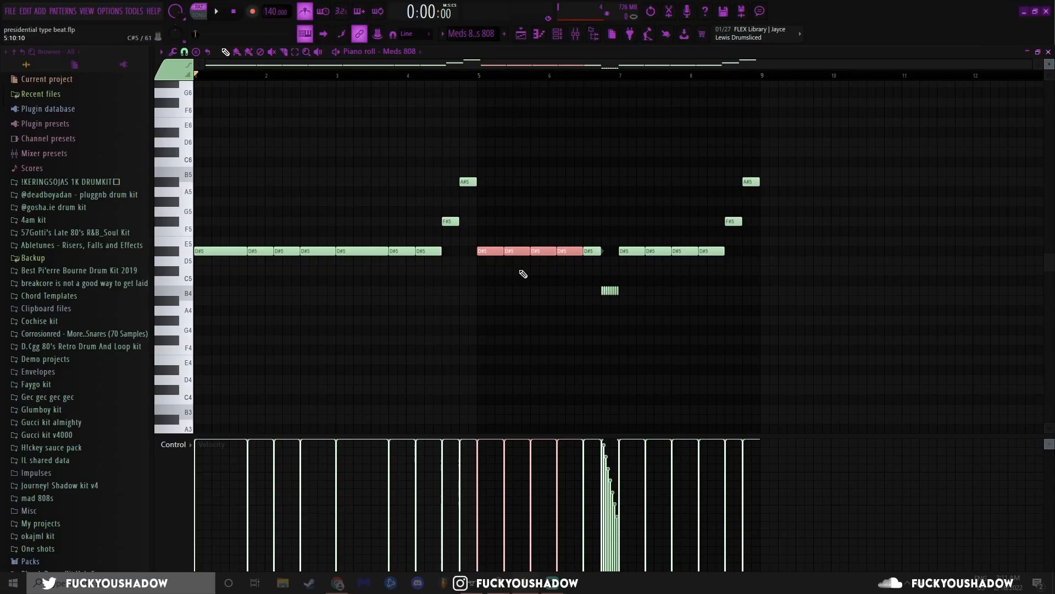
{"action": "scroll", "coordinate": [520, 273], "scroll_direction": "up", "scroll_amount": 2}
{"action": "left_click_drag", "start_coordinate": [461, 227], "coordinate": [621, 272]}
{"action": "left_click", "coordinate": [544, 230], "text": "ctrl"}
{"action": "scroll", "coordinate": [561, 253], "scroll_direction": "down", "scroll_amount": 2}
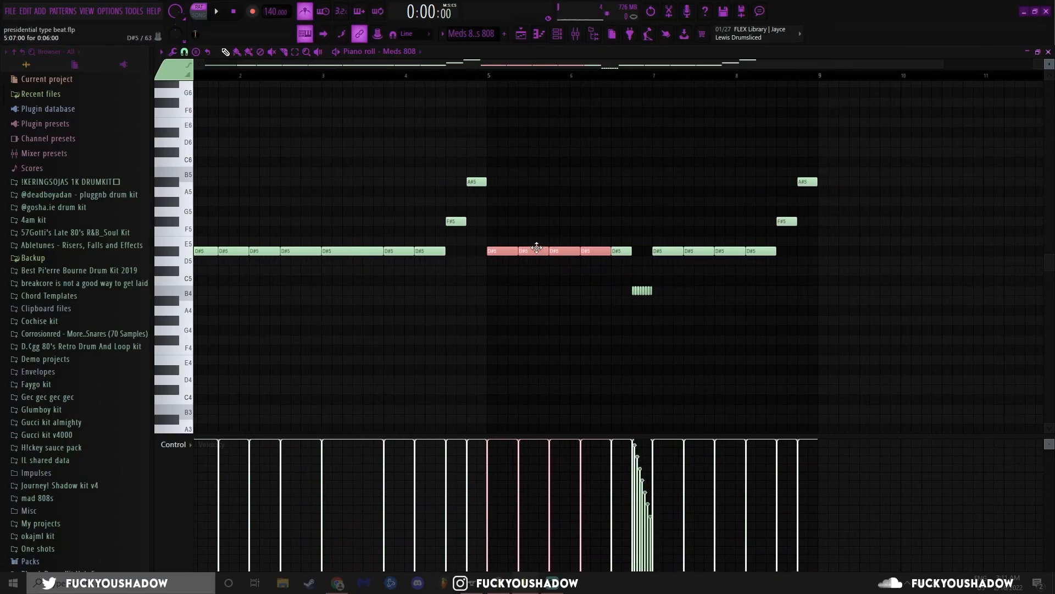
- Highlight the D#5 notes across the first three bars of the Meds 808 pattern, and clear the selection
{"action": "scroll", "coordinate": [539, 245], "scroll_direction": "left", "scroll_amount": 1}
{"action": "left_click", "coordinate": [385, 194], "text": "ctrl"}
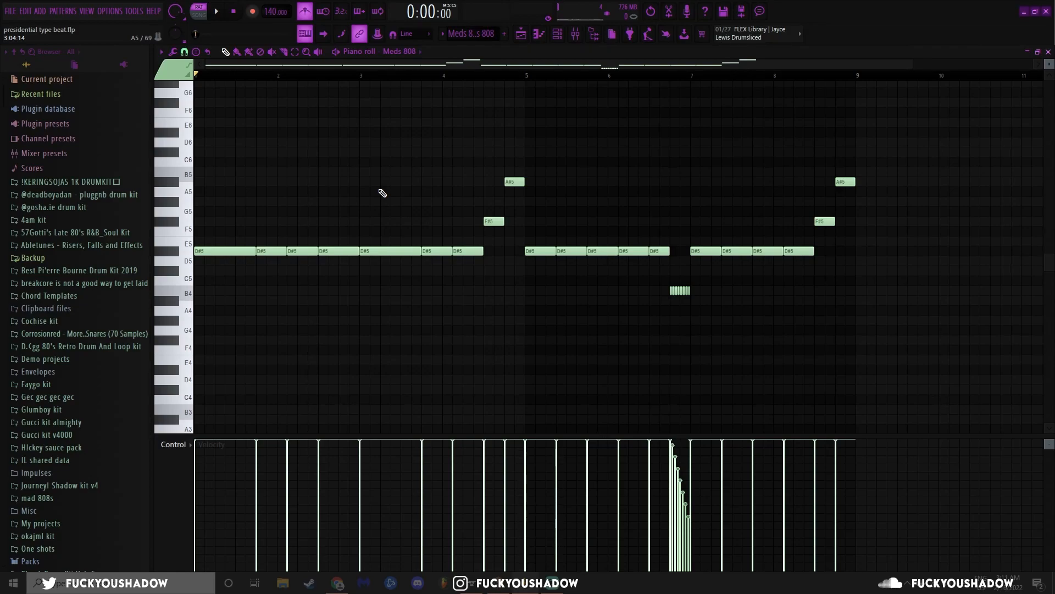
{"action": "left_click_drag", "start_coordinate": [226, 220], "coordinate": [440, 297]}
{"action": "left_click", "coordinate": [437, 222], "text": "ctrl"}
- Highlight the F#5 and A#5 notes leading into bar 5 of the Meds 808 pattern, and clear the selection
{"action": "left_click_drag", "start_coordinate": [471, 152], "coordinate": [517, 265], "text": "ctrl"}
{"action": "left_click", "coordinate": [417, 169], "text": "ctrl"}
{"action": "left_click_drag", "start_coordinate": [416, 159], "coordinate": [516, 297], "text": "ctrl"}
{"action": "left_click", "coordinate": [448, 165], "text": "ctrl"}
{"action": "left_click_drag", "start_coordinate": [483, 146], "coordinate": [531, 226], "text": "ctrl"}
{"action": "left_click", "coordinate": [479, 169], "text": "ctrl"}
{"action": "left_click_drag", "start_coordinate": [486, 168], "coordinate": [516, 231], "text": "ctrl"}
{"action": "left_click", "coordinate": [593, 191], "text": "ctrl"}
- Highlight the roll of short B4 notes just before bar 7 and examine it up close
{"action": "scroll", "coordinate": [747, 304], "scroll_direction": "up", "scroll_amount": 2}
{"action": "scroll", "coordinate": [741, 320], "scroll_direction": "up", "scroll_amount": 2}
{"action": "left_click_drag", "start_coordinate": [669, 314], "coordinate": [571, 286], "text": "ctrl"}
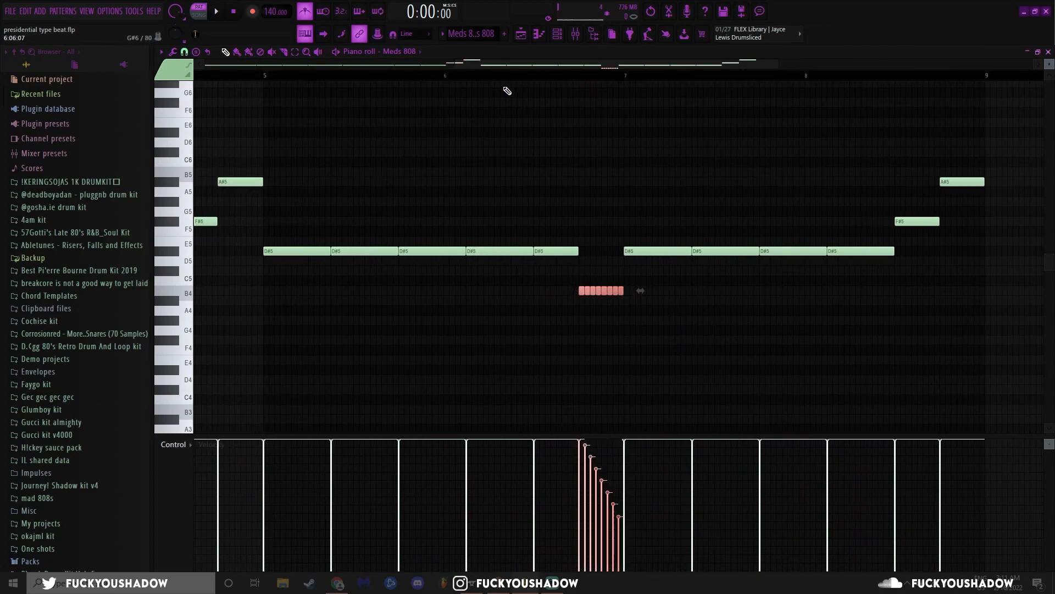
{"action": "left_click_drag", "start_coordinate": [504, 90], "coordinate": [501, 83]}
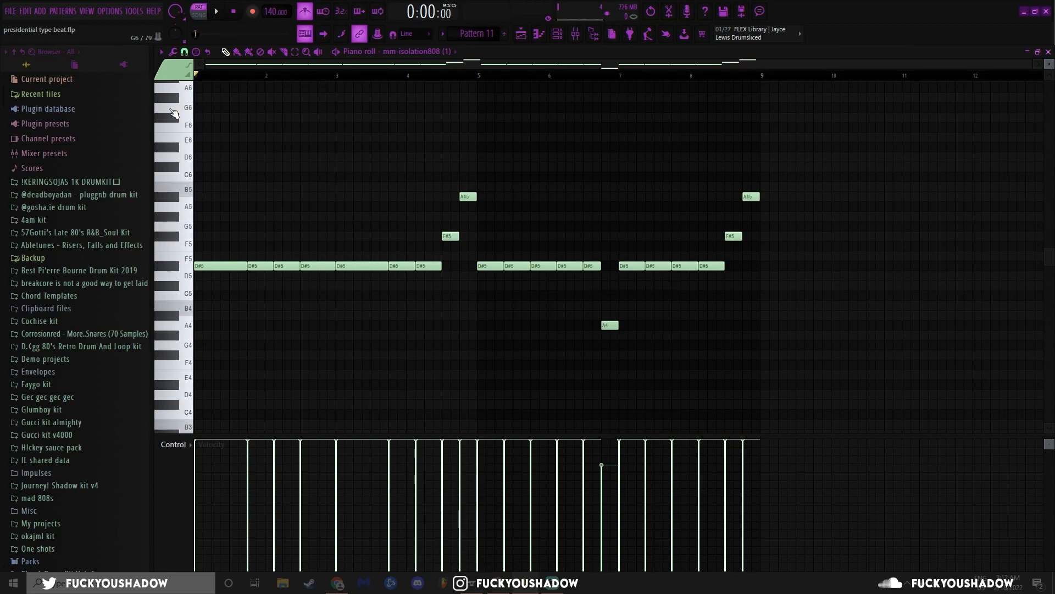
- Play the mm-isolation808 (1) notes of Pattern 11 and examine the single A4 note before bar 7
{"action": "key", "text": "space"}
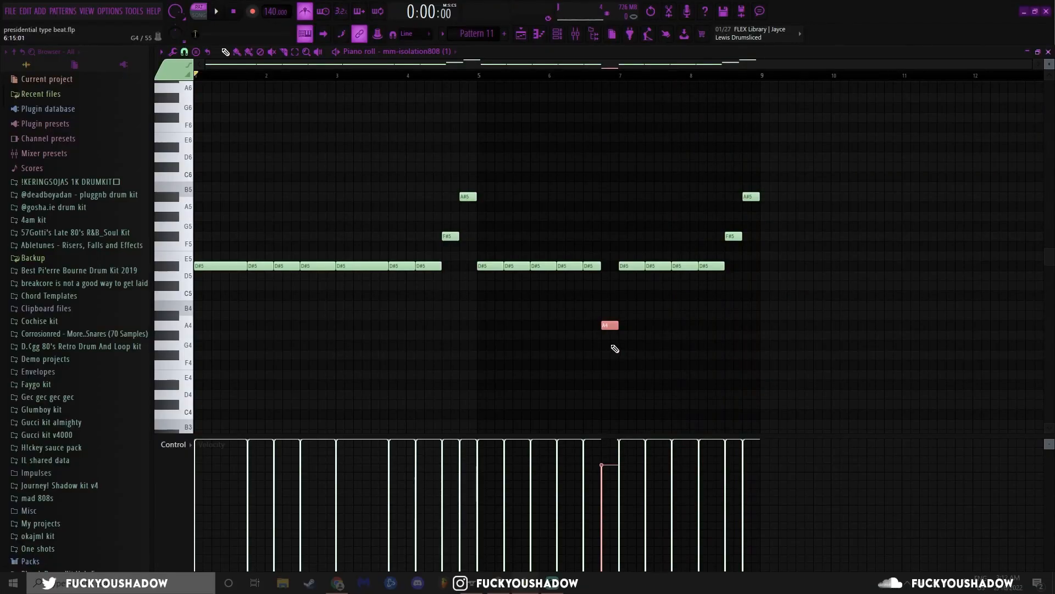
{"action": "scroll", "coordinate": [638, 327], "scroll_direction": "up", "scroll_amount": 2}
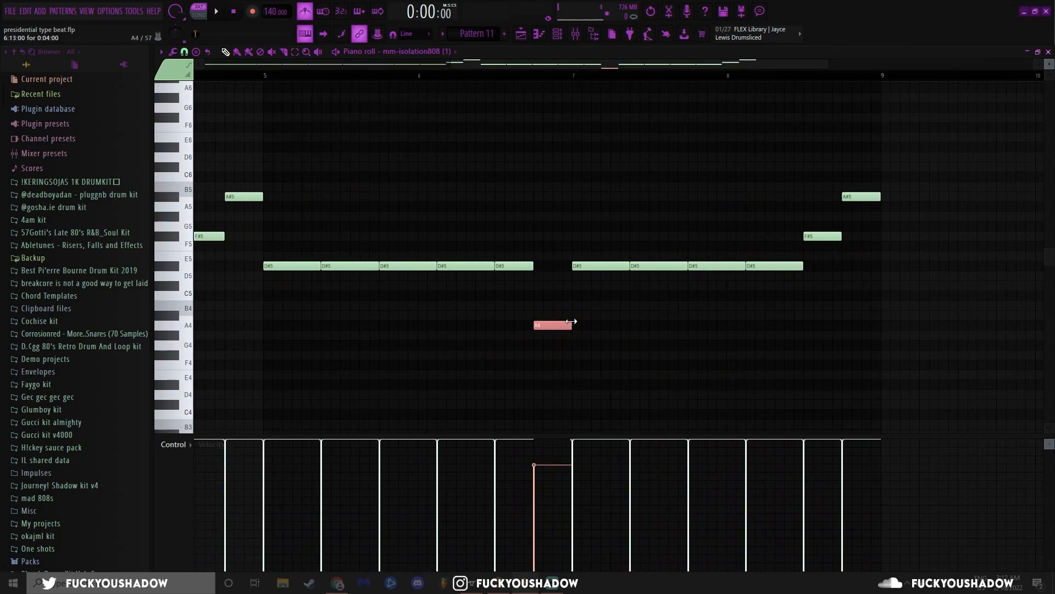
{"action": "scroll", "coordinate": [540, 315], "scroll_direction": "down", "scroll_amount": 2}
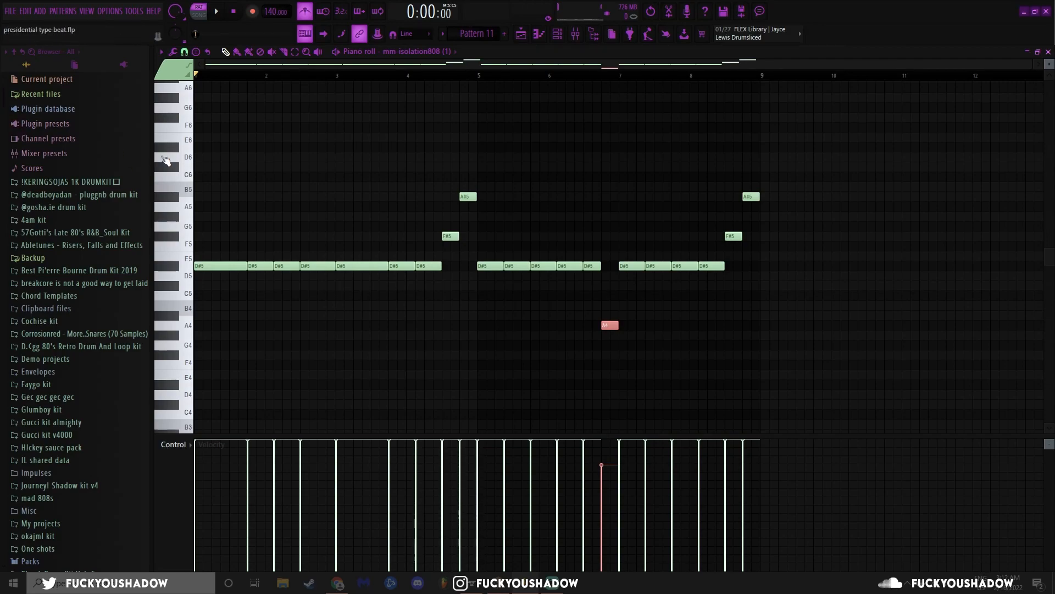
- Open the playlist and highlight the first eight bars of the arrangement and the Param. EQ 2 automation clip
{"action": "key", "text": "F5"}
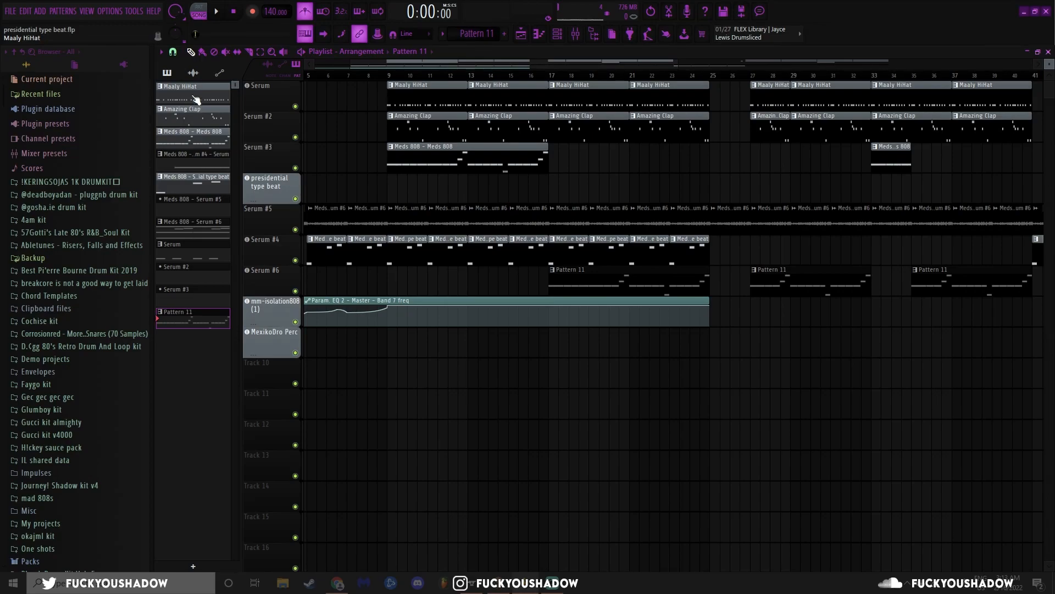
{"action": "scroll", "coordinate": [365, 65], "scroll_direction": "left", "scroll_amount": 3}
{"action": "left_click_drag", "start_coordinate": [464, 75], "coordinate": [316, 80]}
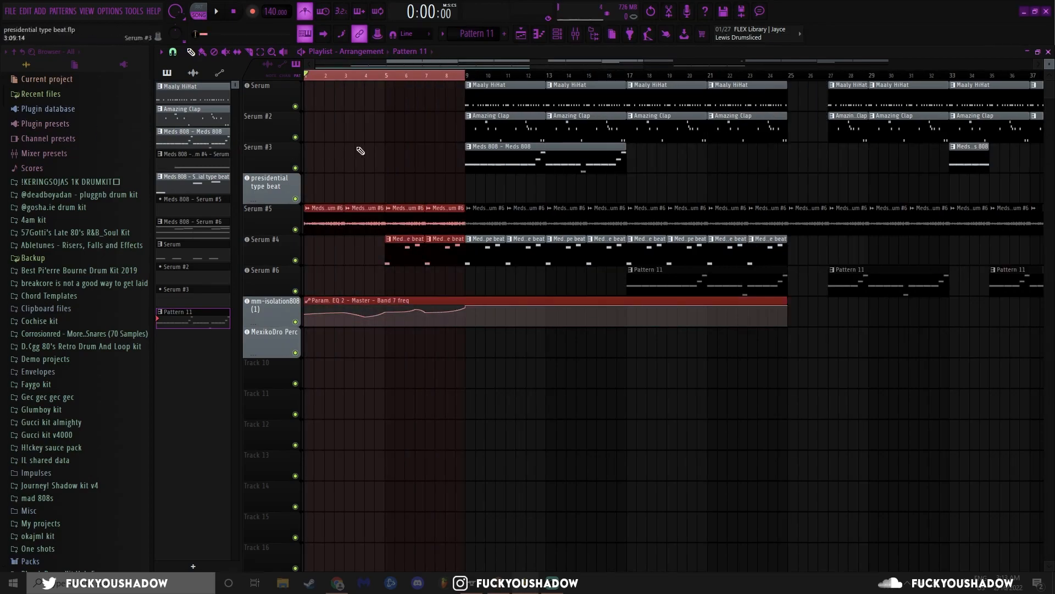
{"action": "left_click", "coordinate": [363, 158], "text": "ctrl"}
{"action": "mouse_move", "coordinate": [336, 289]}
{"action": "left_mouse_down"}
{"action": "mouse_move", "coordinate": [342, 368]}
{"action": "mouse_move", "coordinate": [339, 339]}
{"action": "left_mouse_up"}
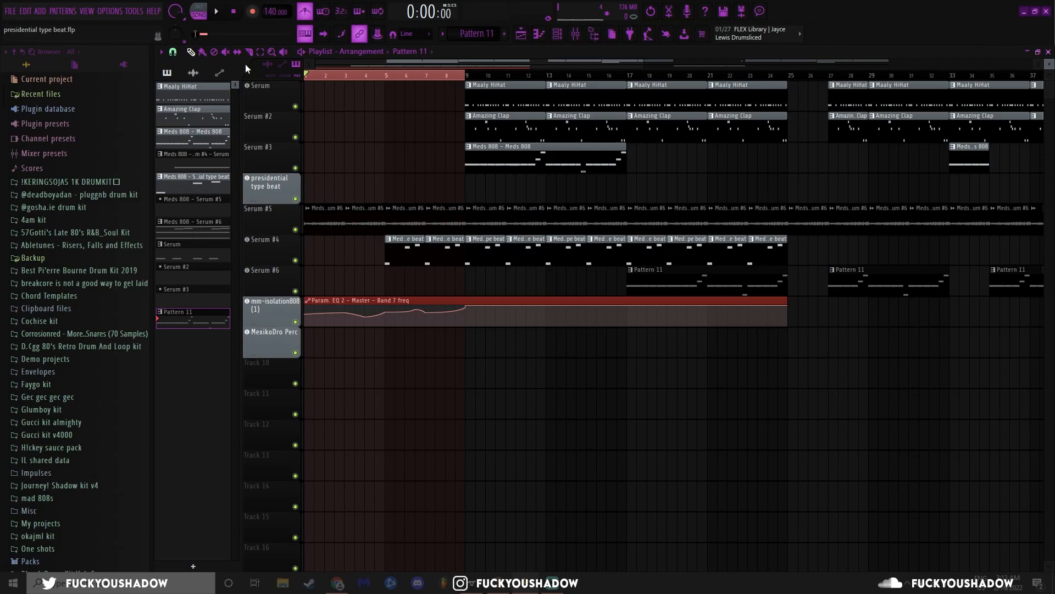
- Highlight bars 9 to 16 and bars 17 to 24 of the arrangement in turn, and clear the selection
{"action": "scroll", "coordinate": [351, 121], "scroll_direction": "down", "scroll_amount": 3}
{"action": "left_click_drag", "start_coordinate": [378, 123], "coordinate": [456, 124]}
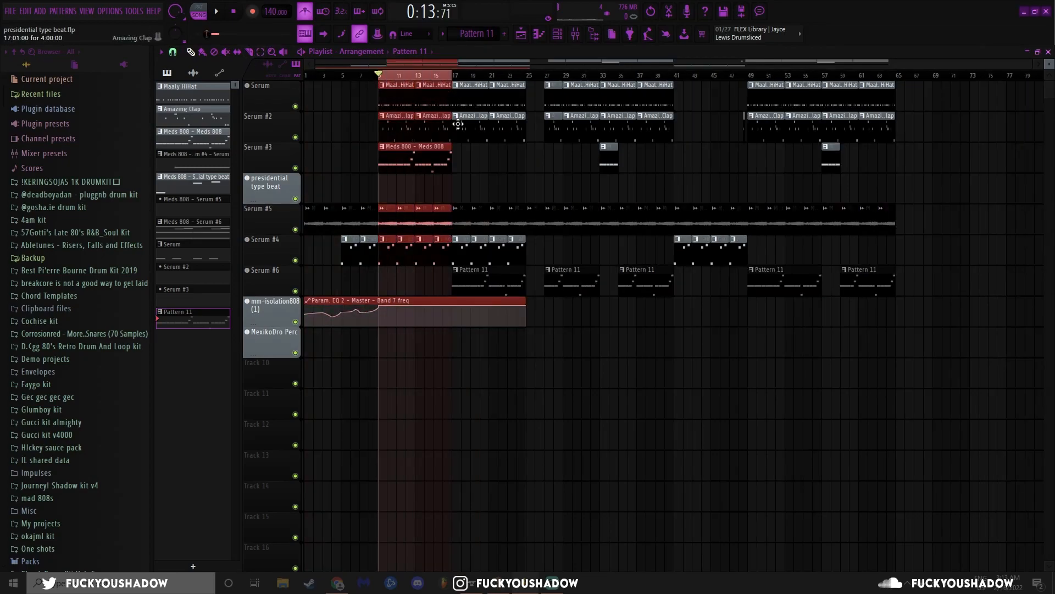
{"action": "scroll", "coordinate": [396, 196], "scroll_direction": "up", "scroll_amount": 3}
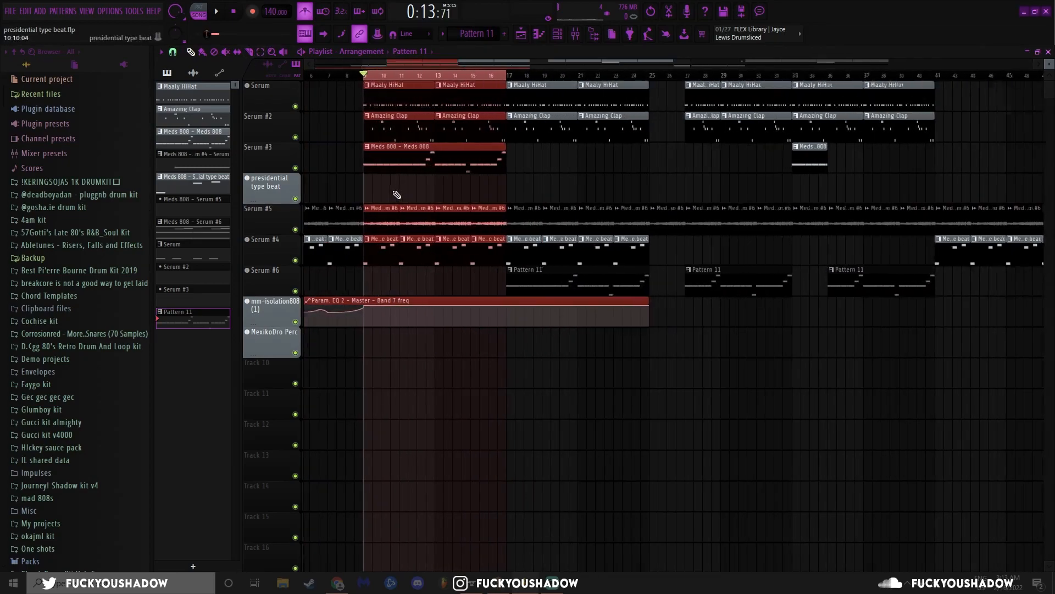
{"action": "left_click_drag", "start_coordinate": [518, 203], "coordinate": [369, 156]}
{"action": "key", "text": "ctrl+Right"}
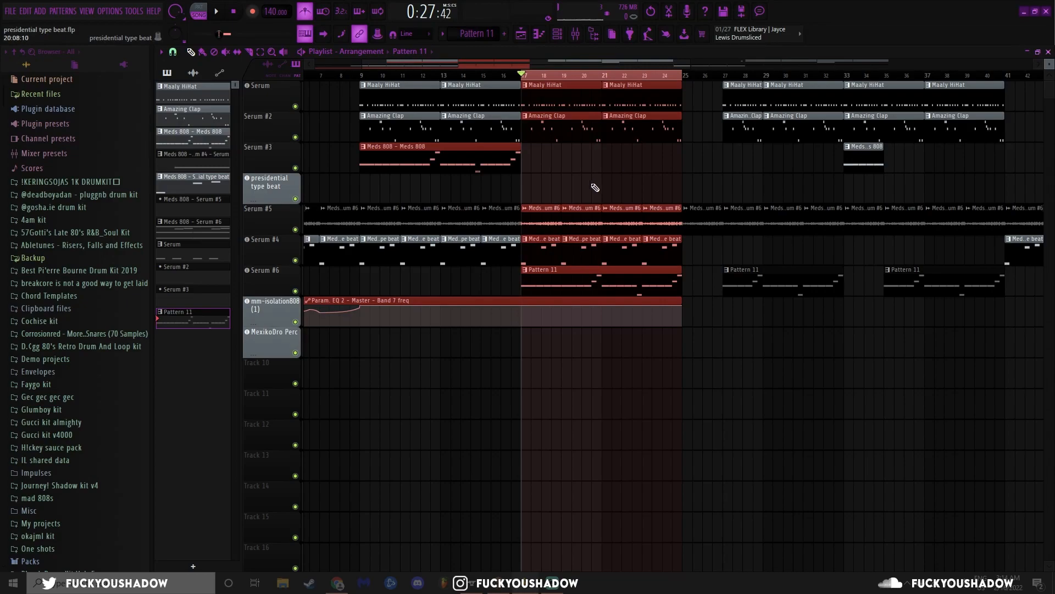
{"action": "scroll", "coordinate": [473, 126], "scroll_direction": "down", "scroll_amount": 1}
{"action": "left_click", "coordinate": [380, 77], "text": "ctrl"}
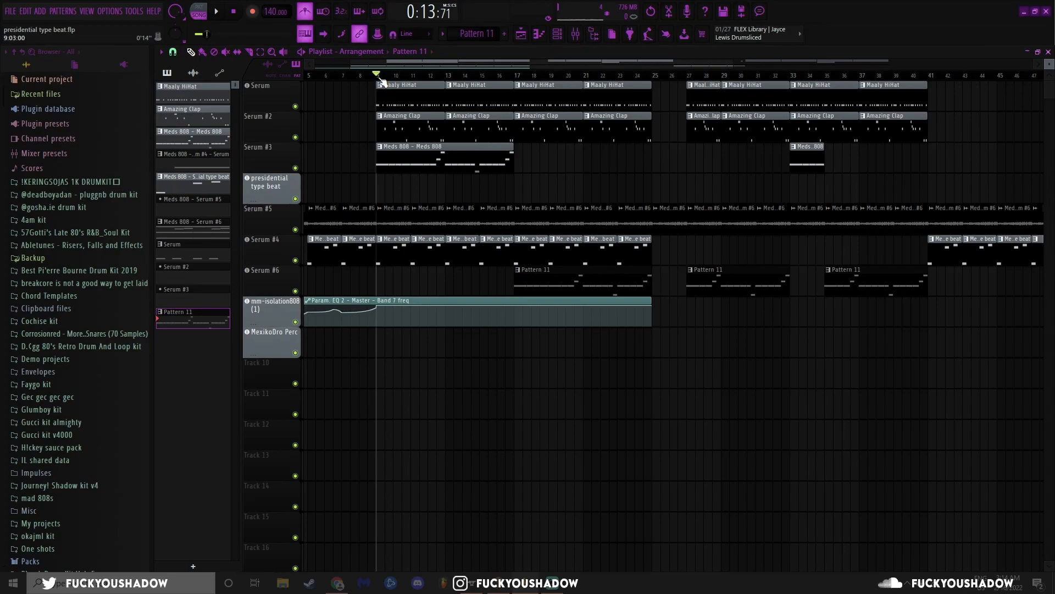
- Highlight the Meds 808 clip starting at bar 9 on the Serum #3 track, and clear the selection
{"action": "scroll", "coordinate": [479, 165], "scroll_direction": "down", "scroll_amount": 1}
{"action": "left_click_drag", "start_coordinate": [503, 172], "coordinate": [422, 164]}
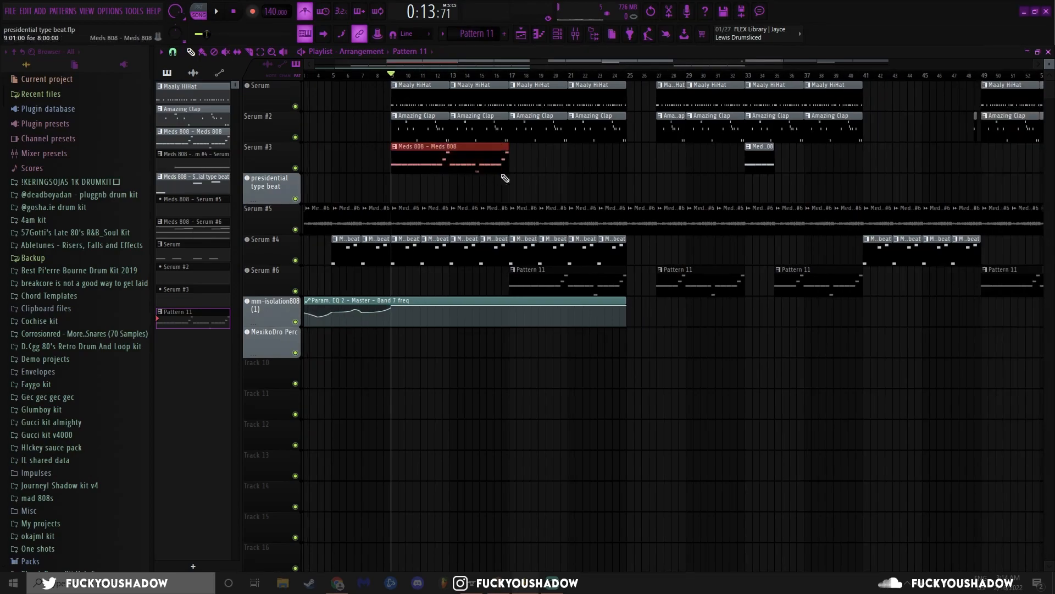
{"action": "left_click_drag", "start_coordinate": [527, 190], "coordinate": [413, 159]}
{"action": "scroll", "coordinate": [500, 181], "scroll_direction": "down", "scroll_amount": 2}
{"action": "left_click", "coordinate": [500, 181], "text": "ctrl"}
- Review bars 25 to 48 of the arrangement, highlighting the section and the short Meds 808 clip at bar 33
{"action": "left_click_drag", "start_coordinate": [467, 75], "coordinate": [610, 148]}
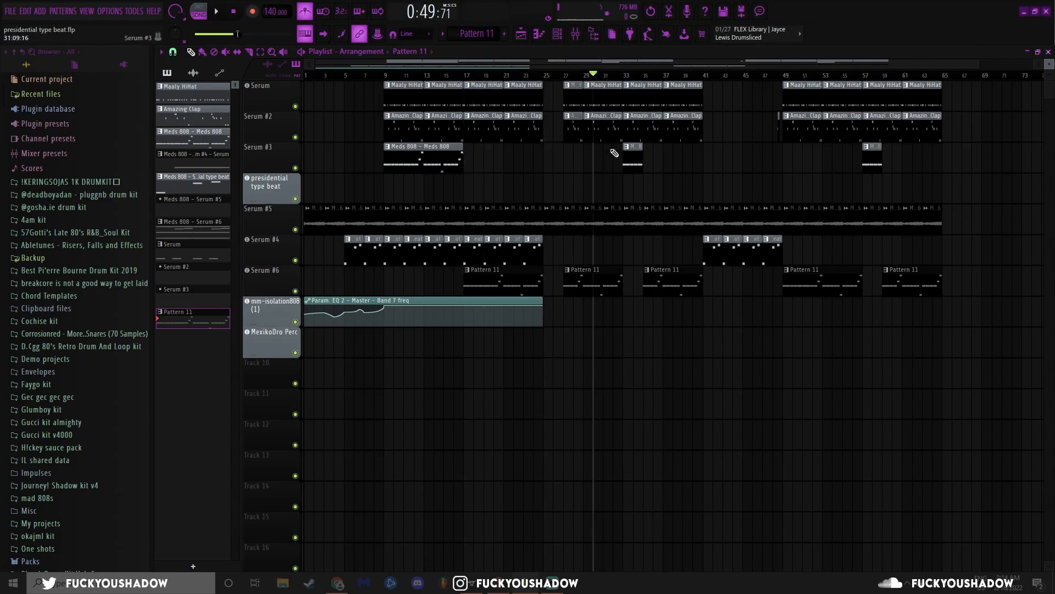
{"action": "scroll", "coordinate": [607, 149], "scroll_direction": "up", "scroll_amount": 1}
{"action": "left_click_drag", "start_coordinate": [349, 76], "coordinate": [536, 77]}
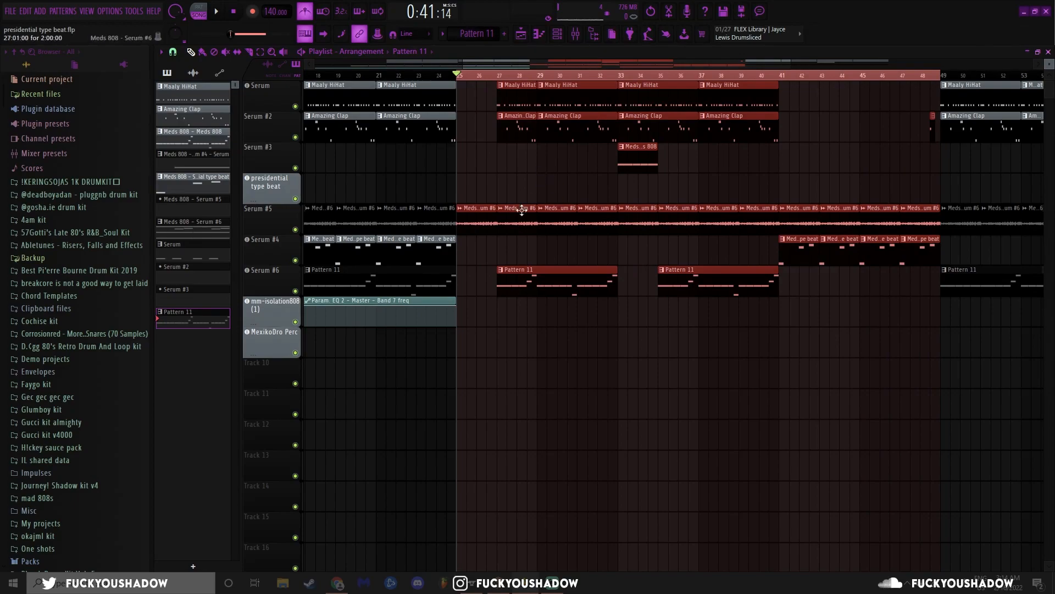
{"action": "scroll", "coordinate": [479, 230], "scroll_direction": "up", "scroll_amount": 2}
{"action": "left_click_drag", "start_coordinate": [477, 177], "coordinate": [495, 264]}
{"action": "left_click_drag", "start_coordinate": [489, 90], "coordinate": [507, 134]}
{"action": "left_click_drag", "start_coordinate": [503, 264], "coordinate": [527, 294]}
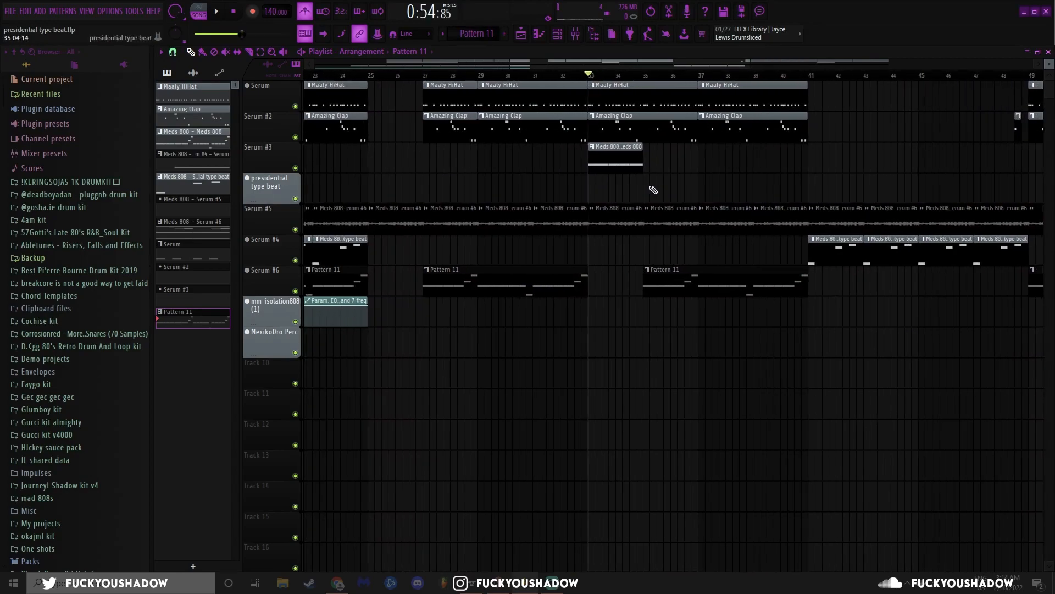
{"action": "left_click_drag", "start_coordinate": [663, 190], "coordinate": [560, 168]}
- Select bars 41 to 48 and highlight their melody clips and the short clap clip just before bar 49
{"action": "scroll", "coordinate": [658, 175], "scroll_direction": "up", "scroll_amount": 2}
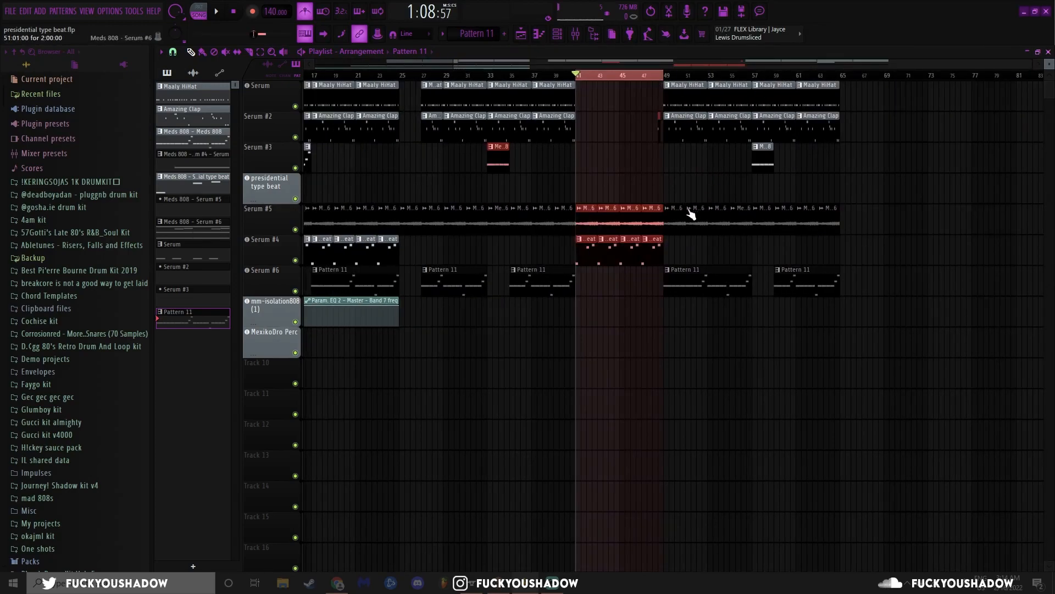
{"action": "scroll", "coordinate": [619, 189], "scroll_direction": "up", "scroll_amount": 3}
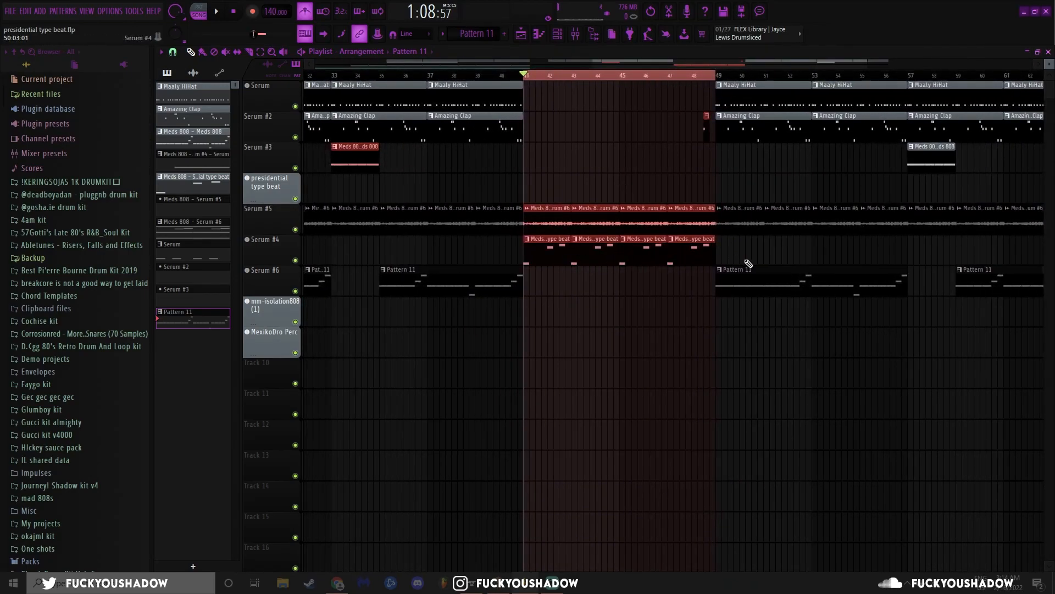
{"action": "left_click_drag", "start_coordinate": [558, 174], "coordinate": [671, 293]}
{"action": "scroll", "coordinate": [640, 177], "scroll_direction": "down", "scroll_amount": 2}
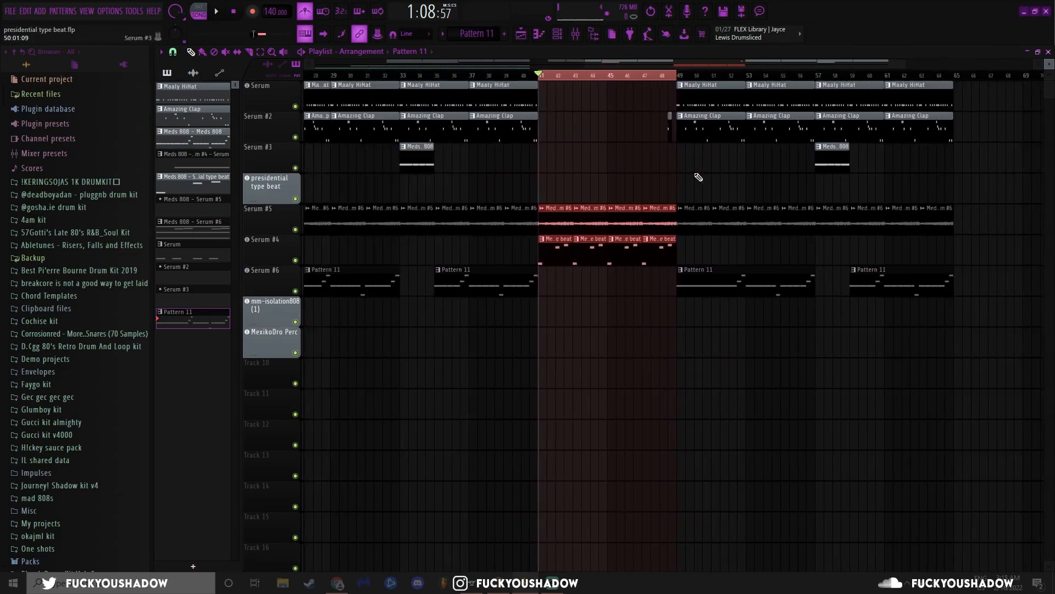
{"action": "scroll", "coordinate": [697, 177], "scroll_direction": "up", "scroll_amount": 2}
{"action": "left_click_drag", "start_coordinate": [652, 119], "coordinate": [671, 145]}
{"action": "scroll", "coordinate": [563, 128], "scroll_direction": "down", "scroll_amount": 3}
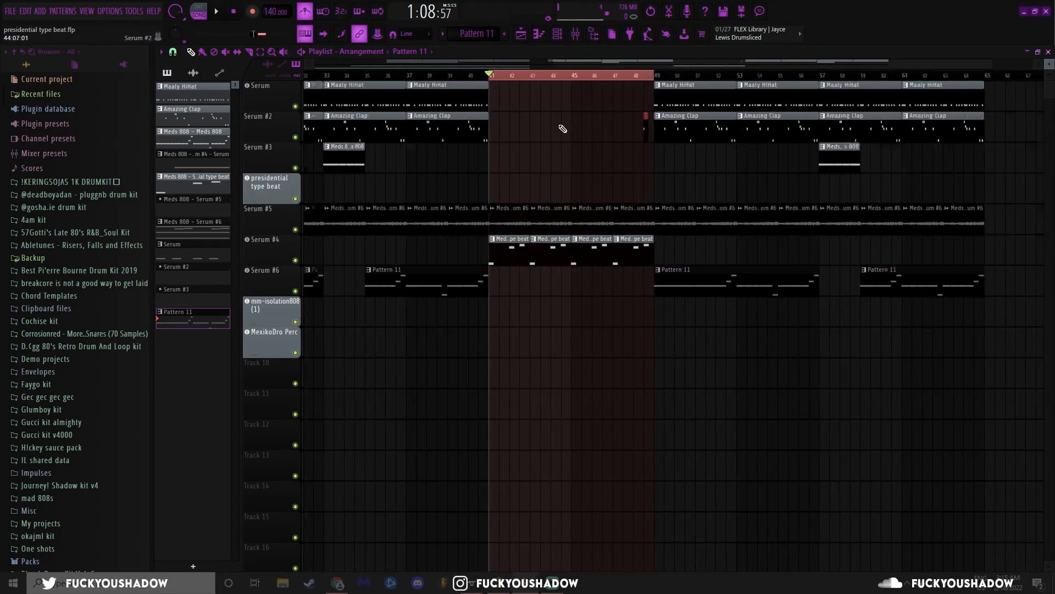
- Highlight bars 49 to 64 of the arrangement, clear the selection and save the project
{"action": "left_click_drag", "start_coordinate": [748, 76], "coordinate": [895, 76]}
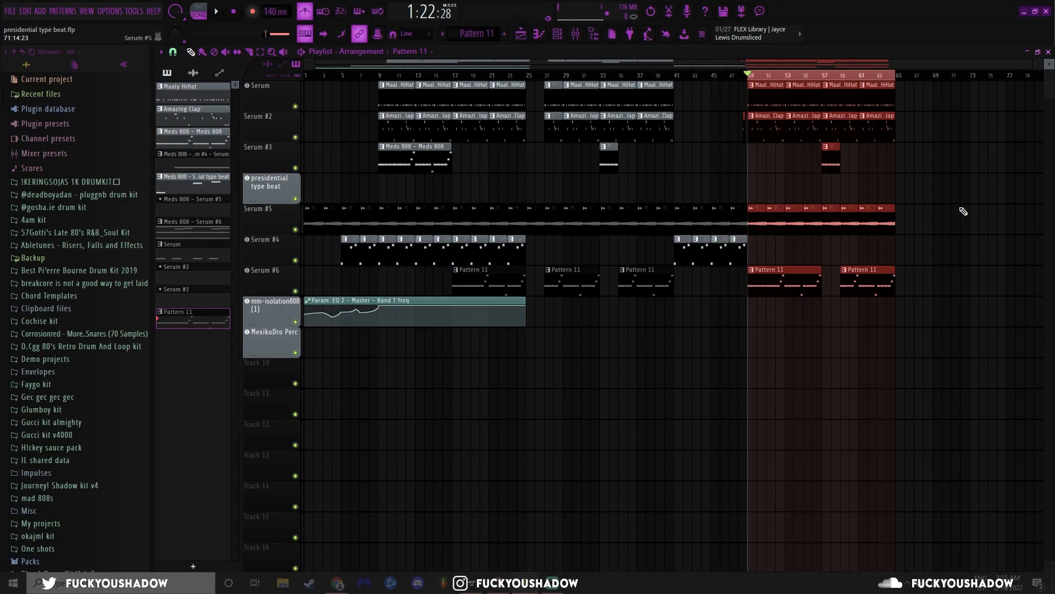
{"action": "left_click", "coordinate": [963, 211], "text": "ctrl"}
{"action": "key", "text": "ctrl+s"}
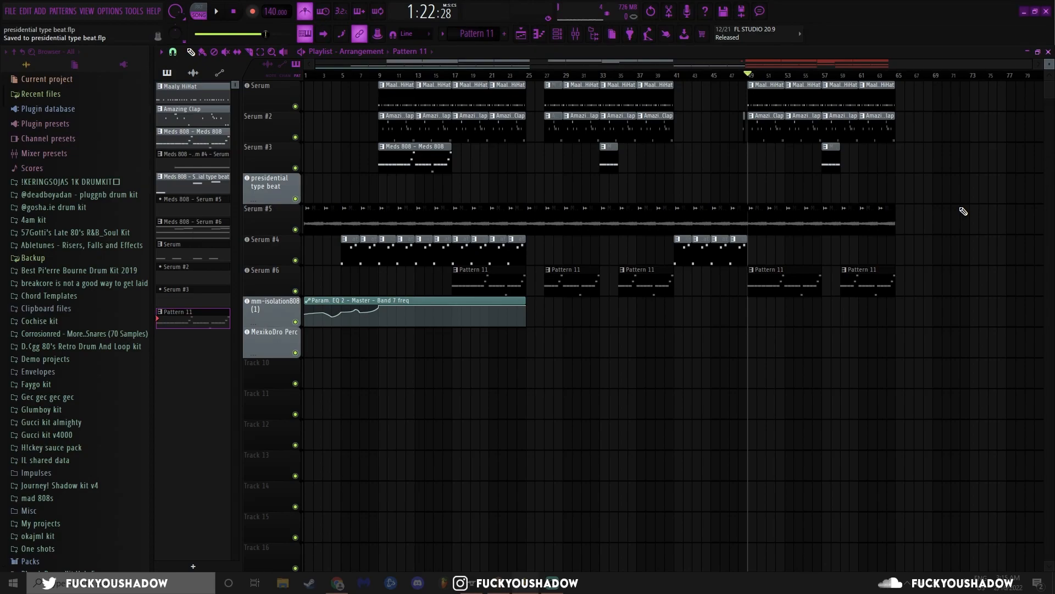
{"action": "mouse_move", "coordinate": [387, 75]}
{"action": "left_mouse_down"}
{"action": "mouse_move", "coordinate": [786, 100]}
{"action": "mouse_move", "coordinate": [526, 110]}
{"action": "mouse_move", "coordinate": [572, 110]}
{"action": "mouse_move", "coordinate": [498, 76]}
{"action": "mouse_move", "coordinate": [841, 122]}
{"action": "left_mouse_up"}
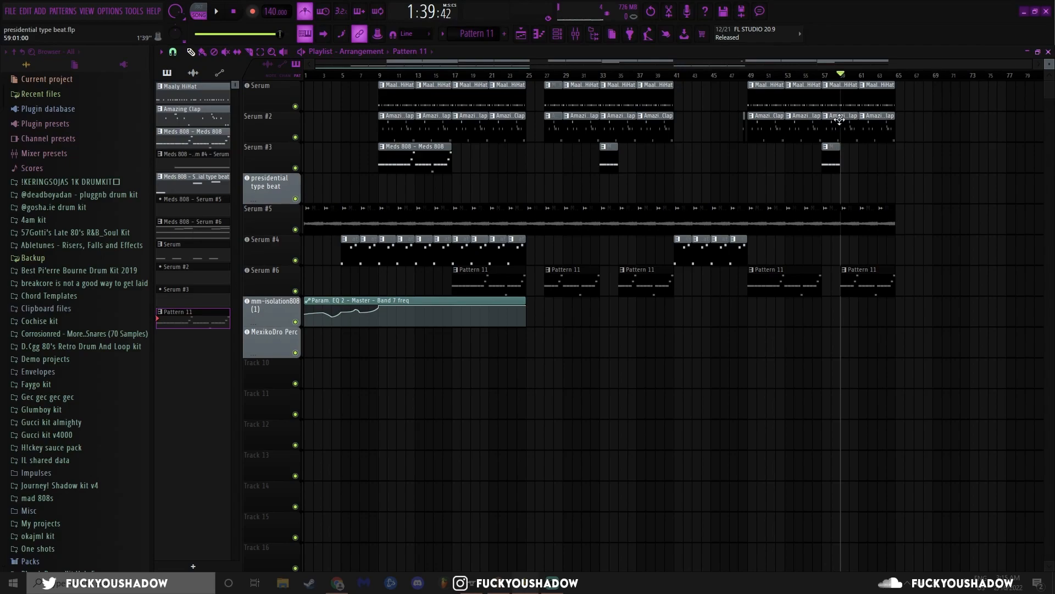
- Open the mixer and inspect the Master track's Fruity WaveShaper, parametric EQ 2 and soft clipper effects
{"action": "key", "text": "F9"}
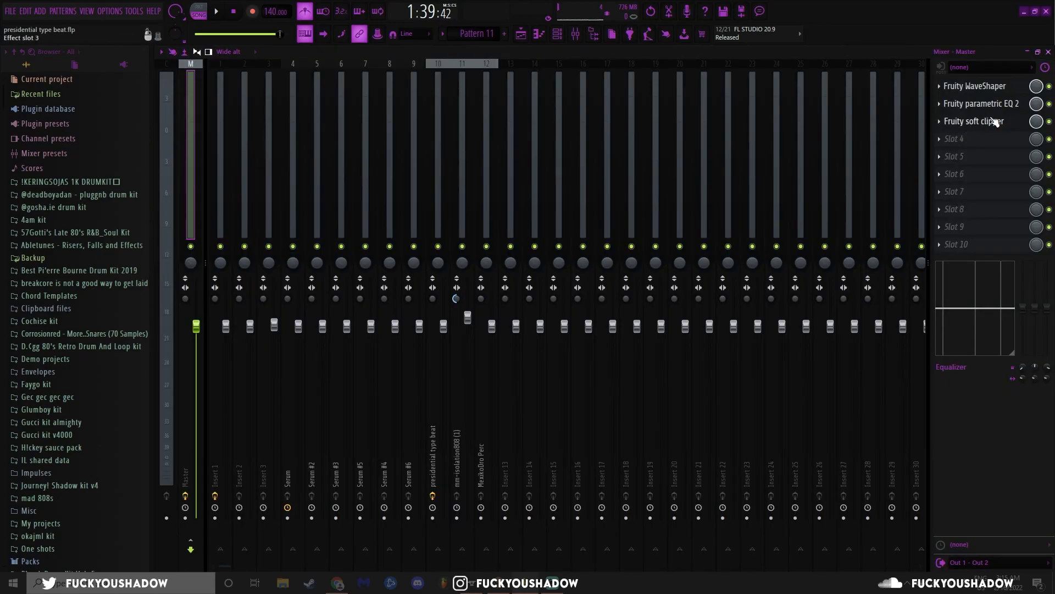
{"action": "left_click", "coordinate": [1016, 87]}
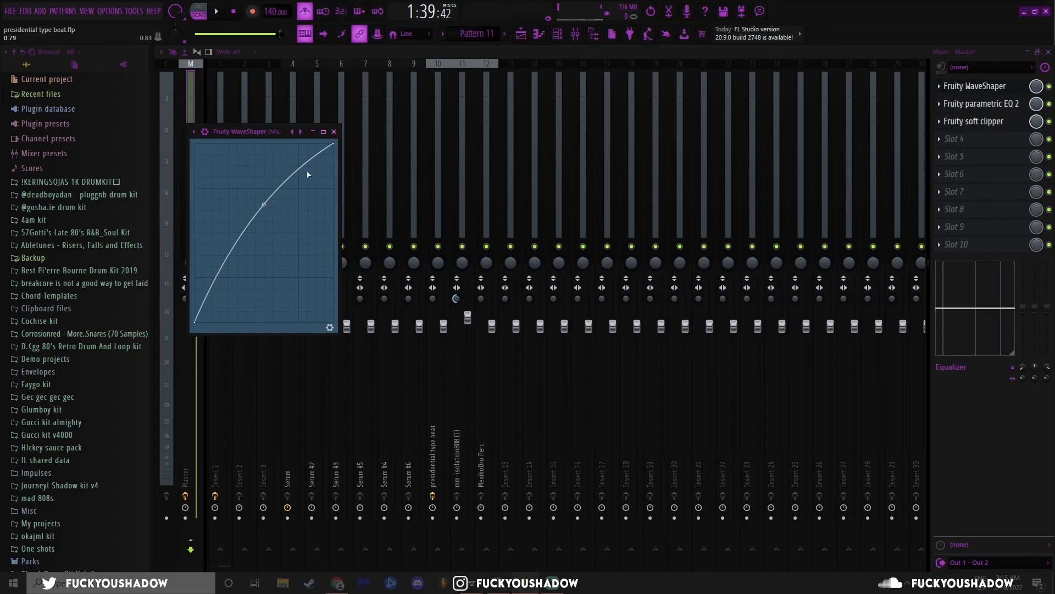
{"action": "left_click", "coordinate": [335, 132]}
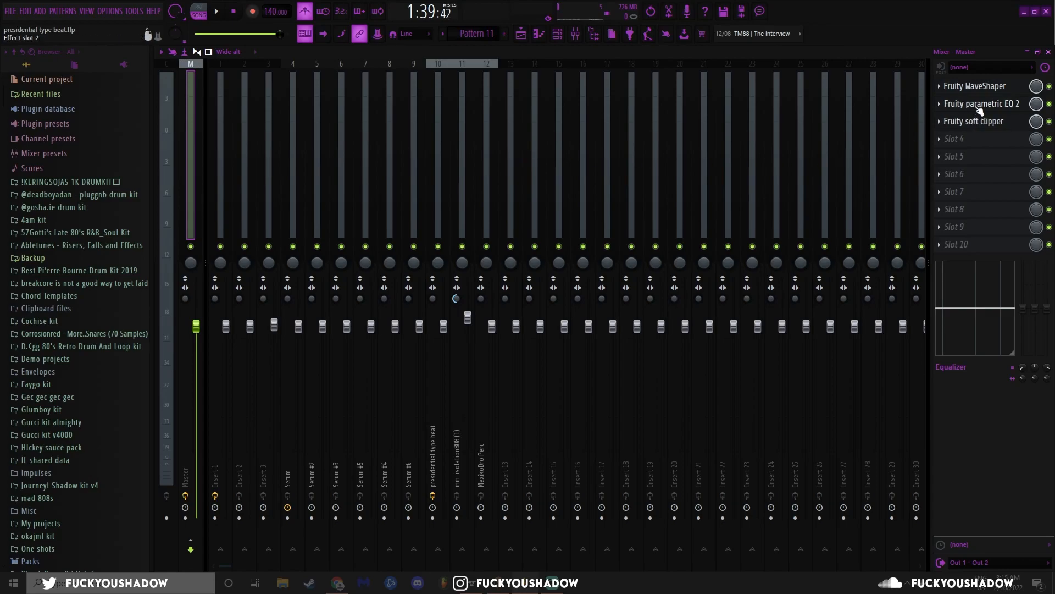
{"action": "left_click", "coordinate": [979, 108]}
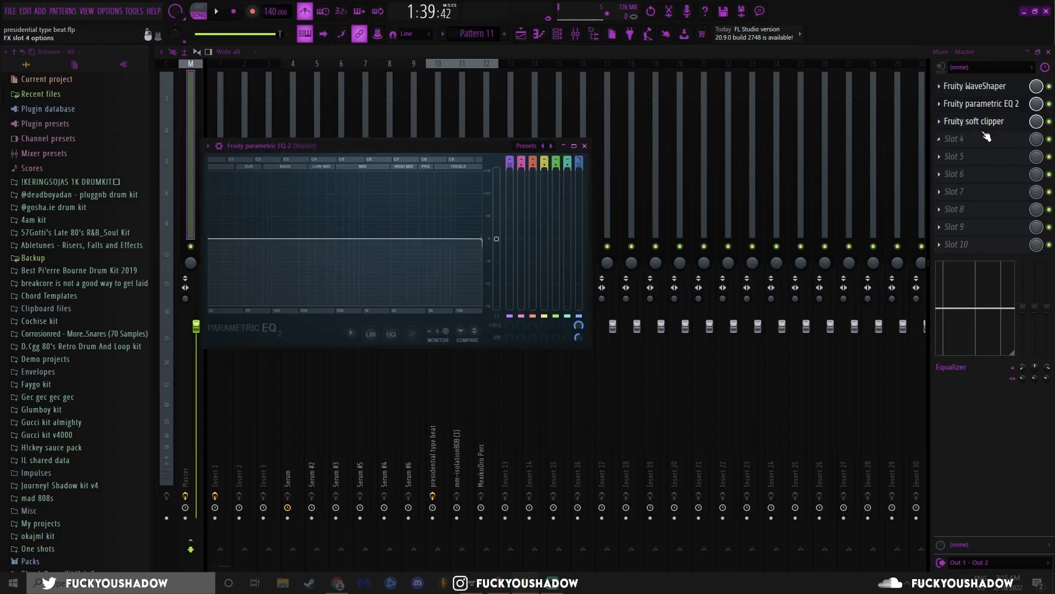
{"action": "left_click", "coordinate": [981, 121]}
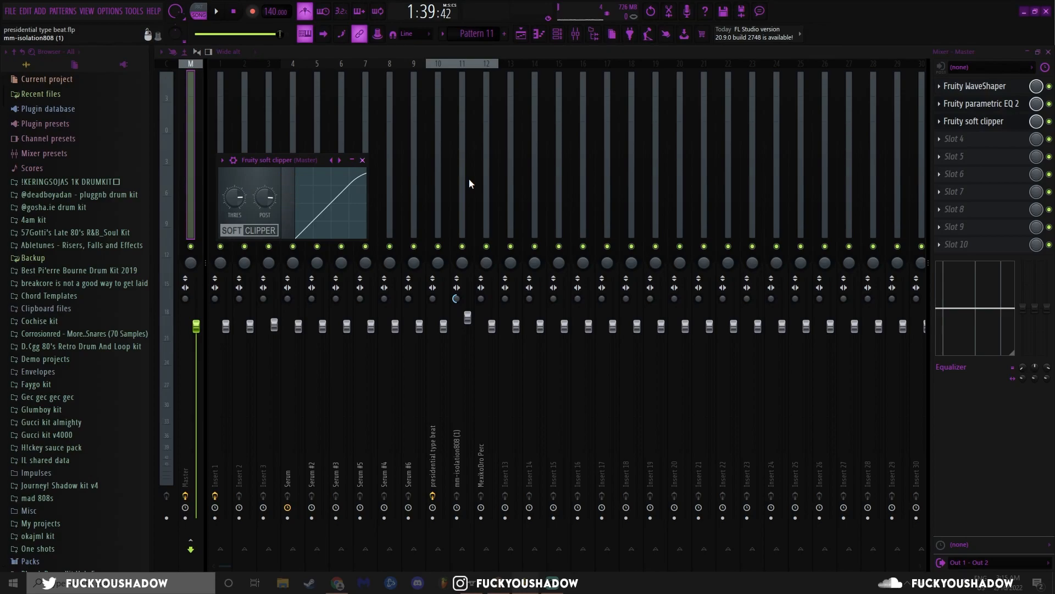
{"action": "left_click", "coordinate": [363, 160]}
- Inspect the Fruity Reeverb 2 and Fruity delay 2 effects on the presidential type beat mixer track
{"action": "left_click", "coordinate": [438, 156]}
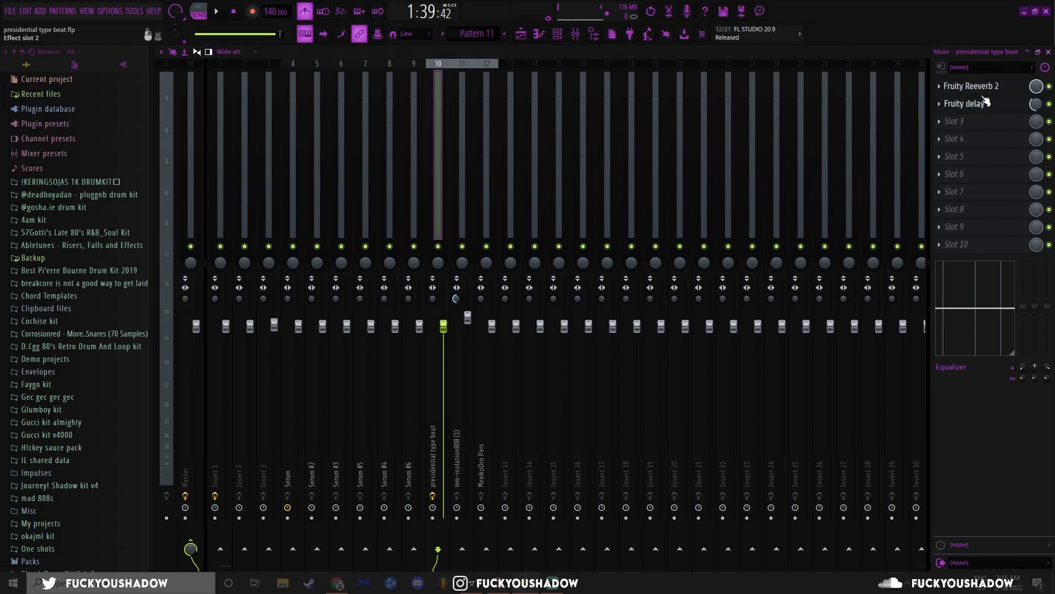
{"action": "left_click", "coordinate": [984, 86]}
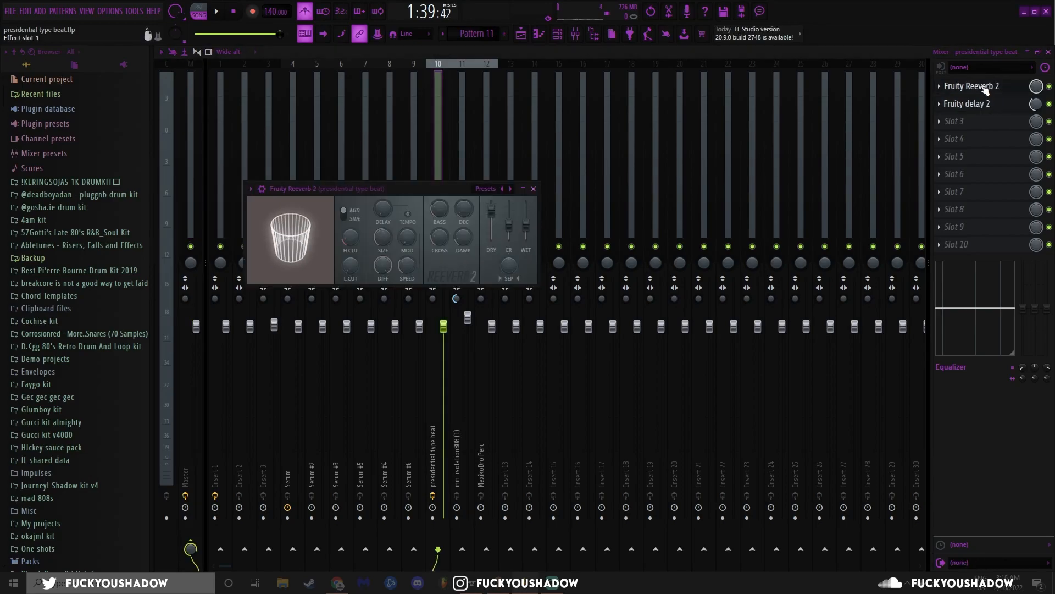
{"action": "left_click", "coordinate": [972, 106]}
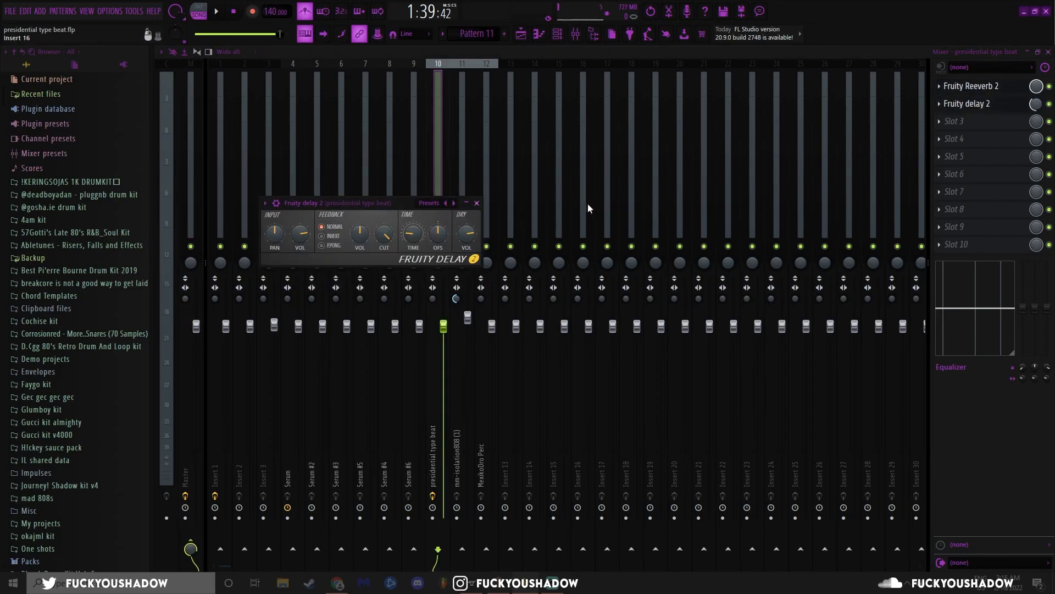
{"action": "left_click", "coordinate": [479, 202]}
- Select the mm-isolation808 (1) mixer track and examine its stereo separation and volume fader
{"action": "left_click", "coordinate": [460, 268]}
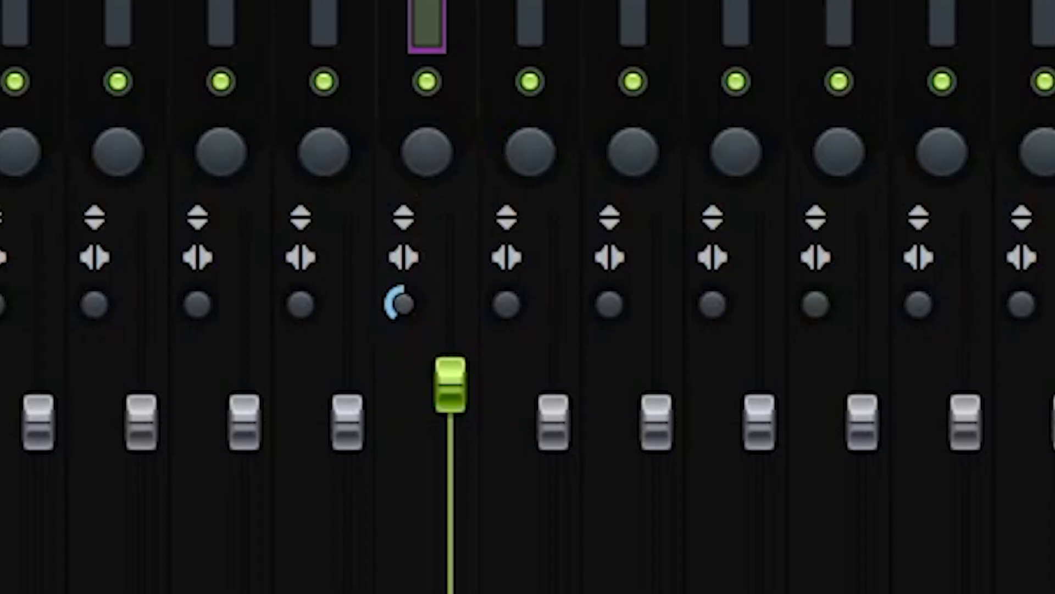
{"action": "left_click_drag", "start_coordinate": [457, 303], "coordinate": [404, 352]}
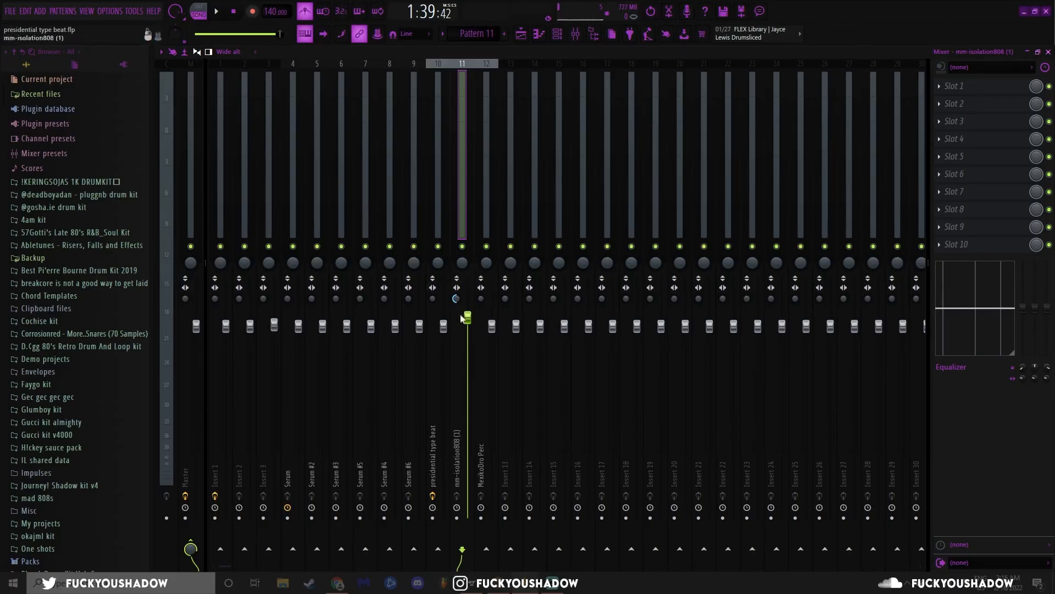
- Review the channels in the Channel rack, close it, and select the Insert 13 mixer track
{"action": "left_click", "coordinate": [557, 34]}
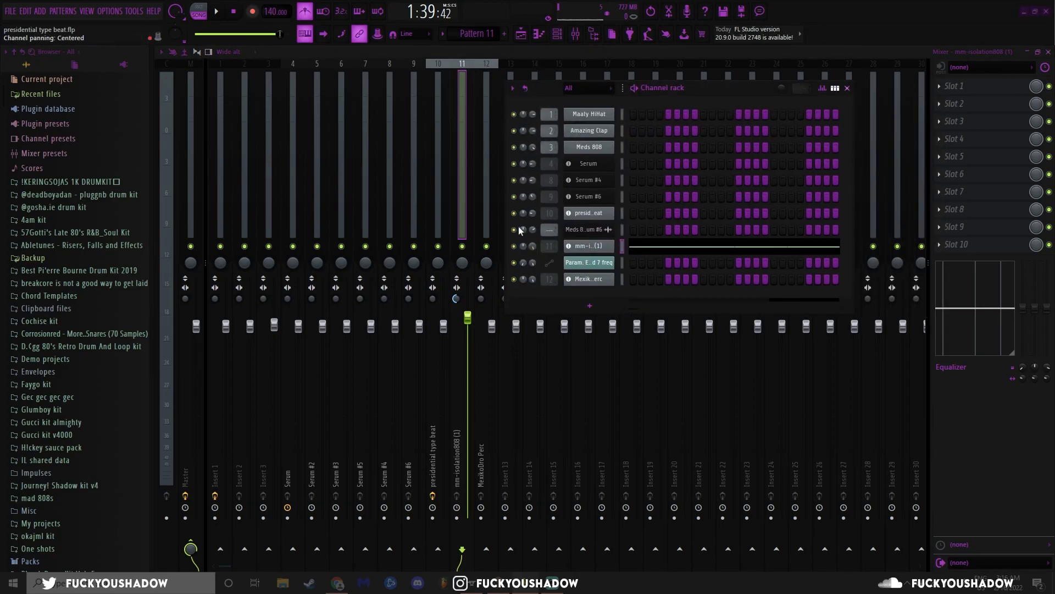
{"action": "left_click", "coordinate": [847, 88]}
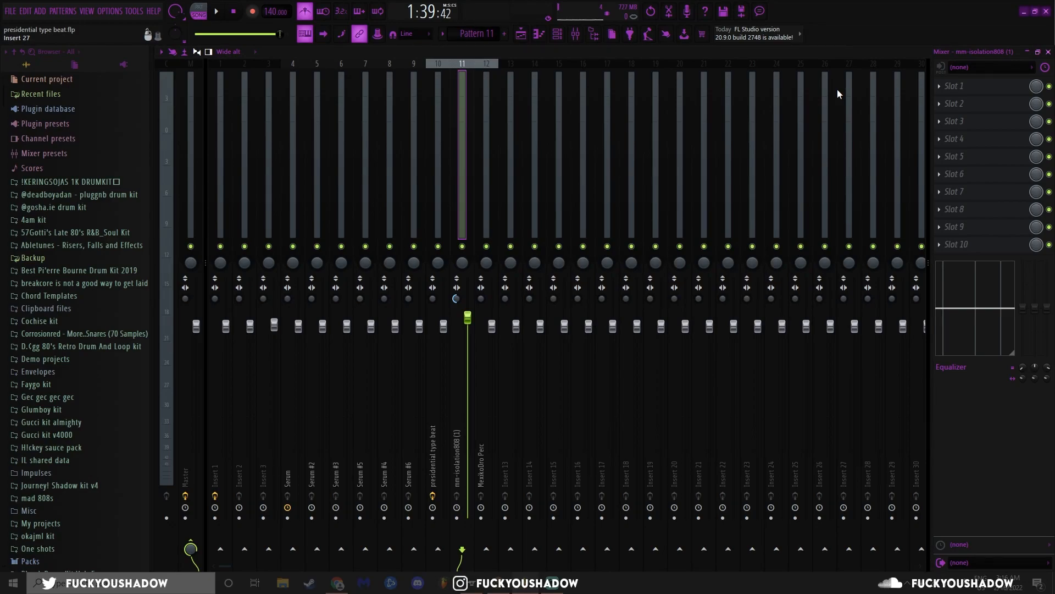
{"action": "left_click", "coordinate": [515, 132]}
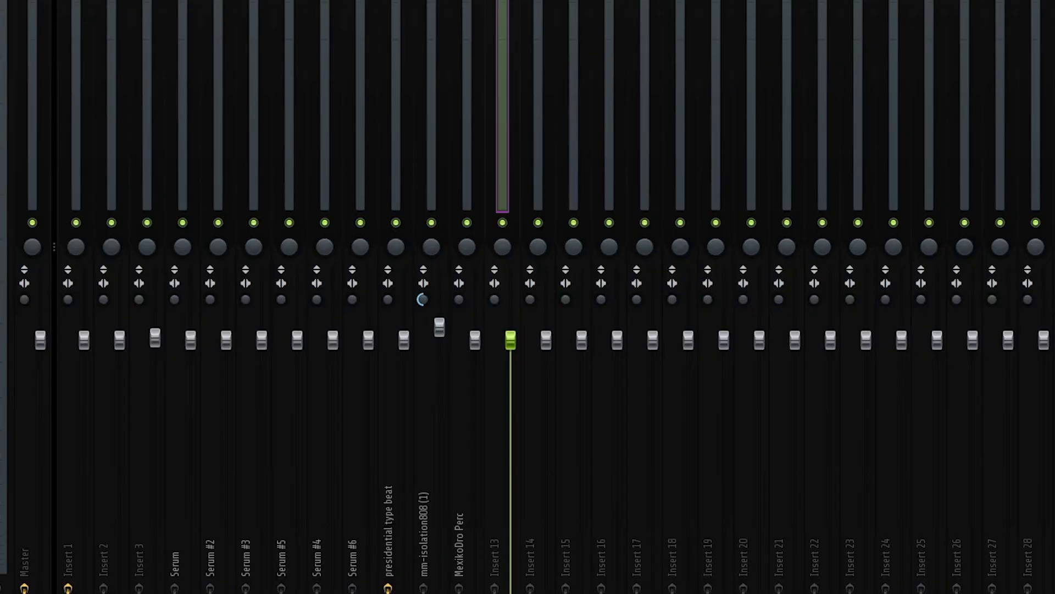